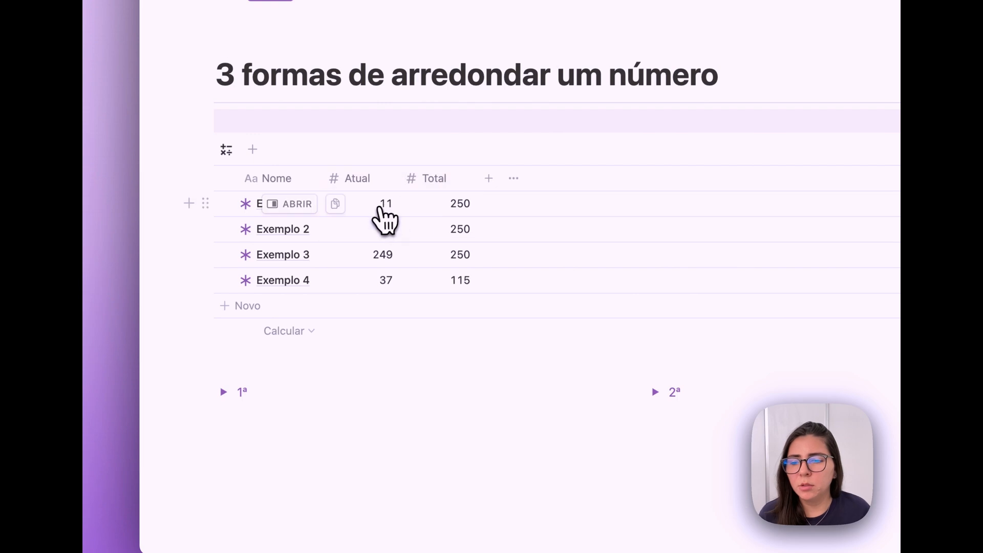
Add a new formula property named "Atual / Total" to the table.
{"action": "left_click", "coordinate": [382, 206]}
{"action": "key", "text": "Escape"}
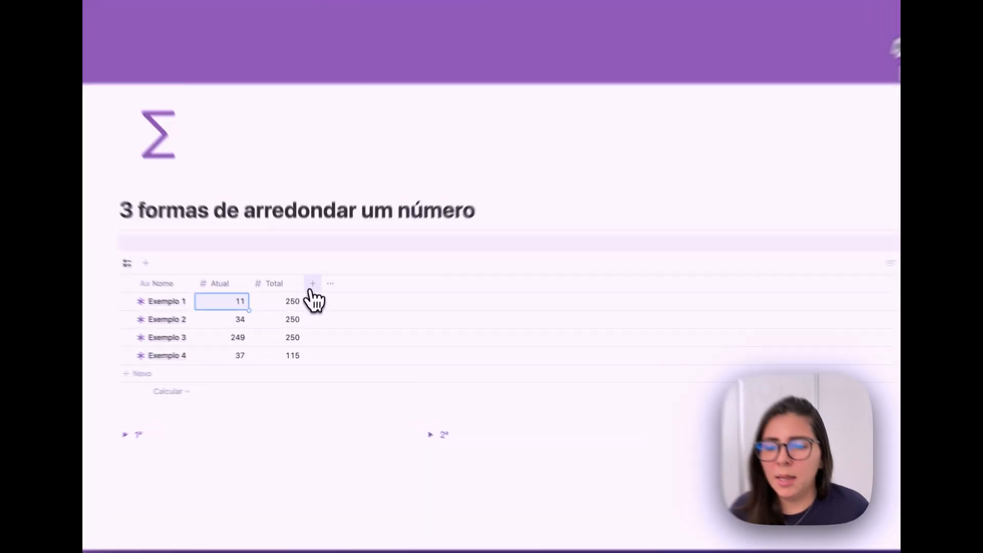
{"action": "left_click", "coordinate": [314, 307]}
{"action": "scroll", "coordinate": [699, 364], "scroll_direction": "down", "scroll_amount": 5}
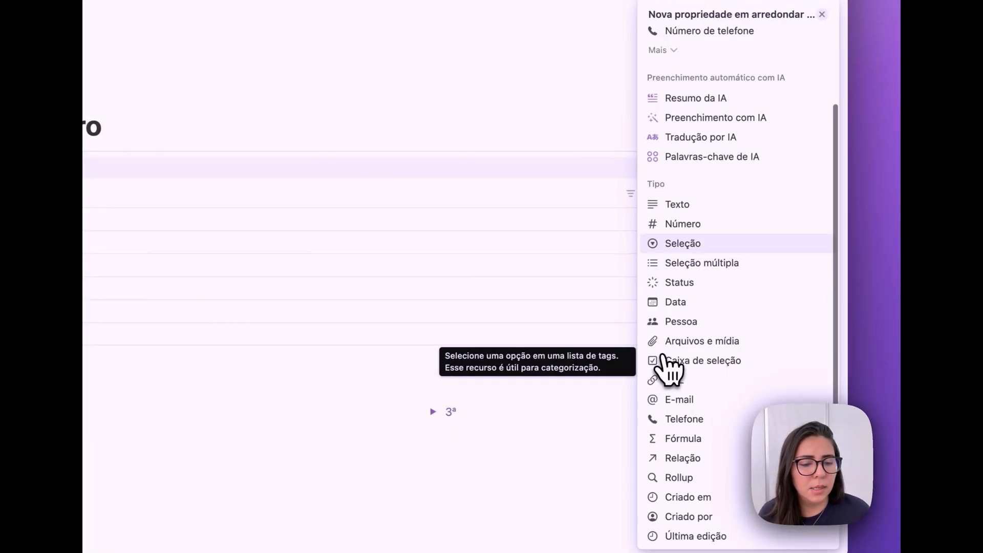
{"action": "left_click", "coordinate": [676, 367]}
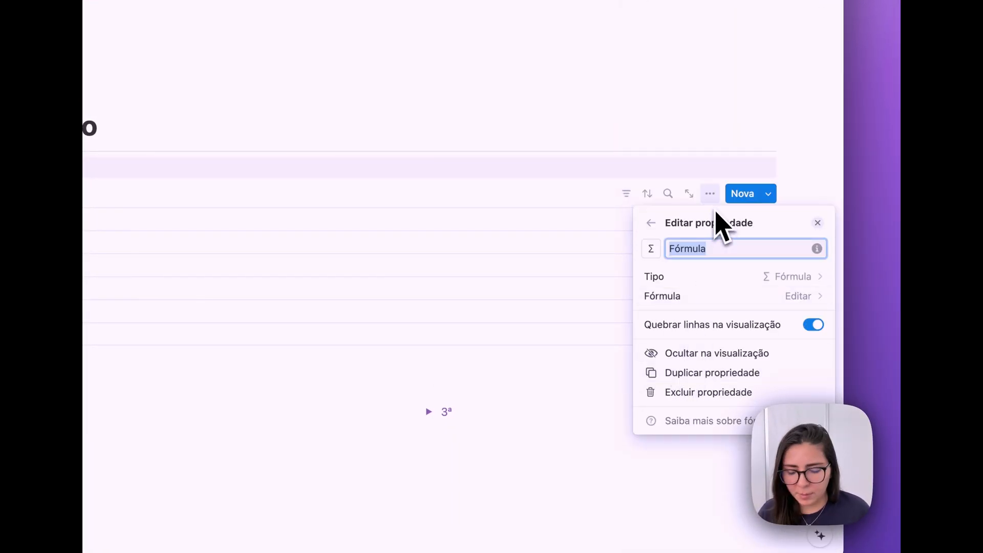
{"action": "type", "text": "Atual / Total"}
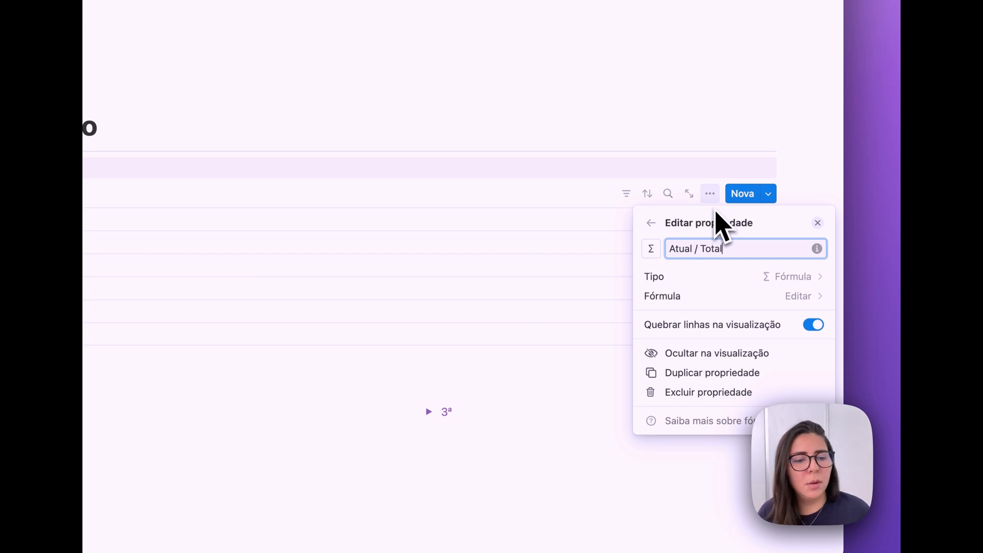
Set the new property's formula to Atual / Total, save it, and narrow its column.
{"action": "left_click", "coordinate": [707, 299]}
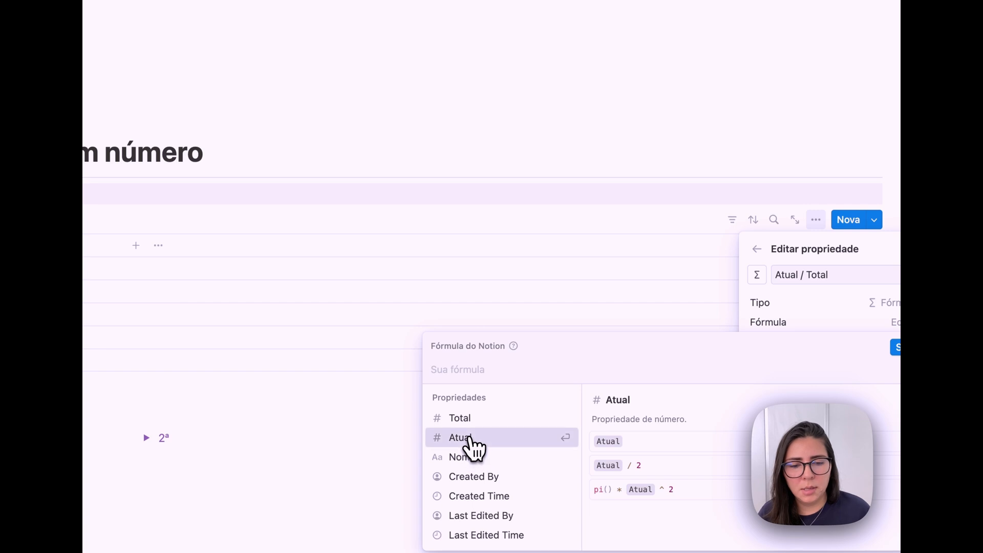
{"action": "left_click", "coordinate": [469, 438]}
{"action": "type", "text": "/"}
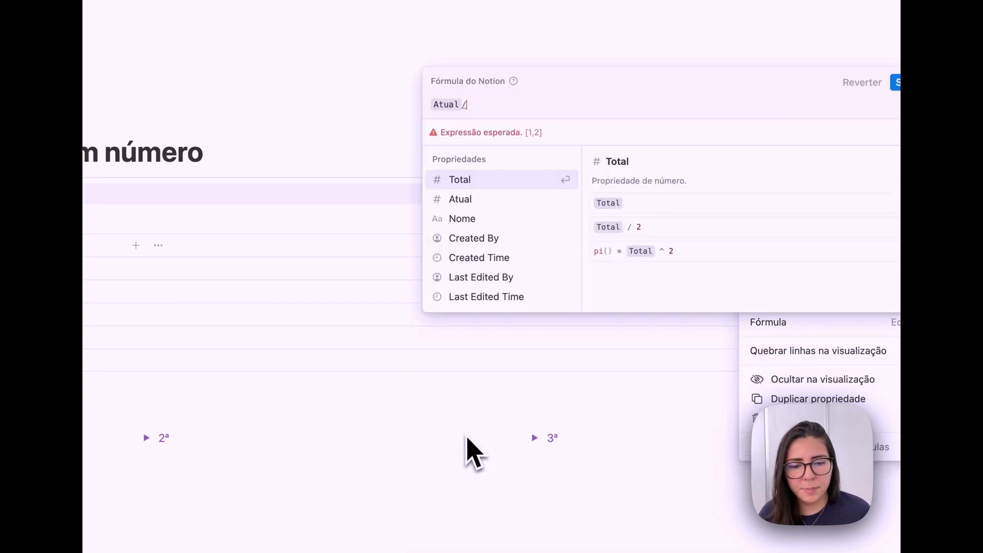
{"action": "left_click", "coordinate": [469, 180]}
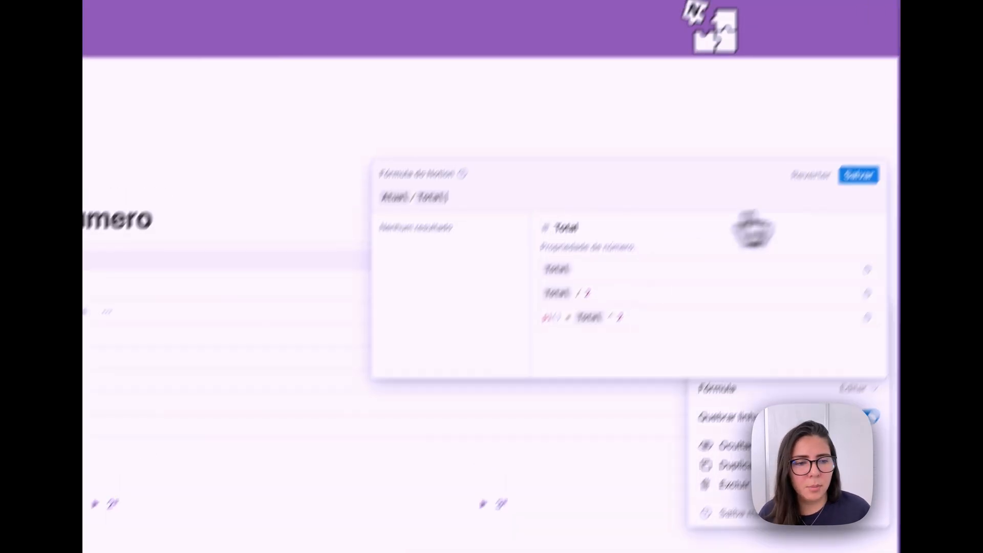
{"action": "left_click", "coordinate": [897, 82]}
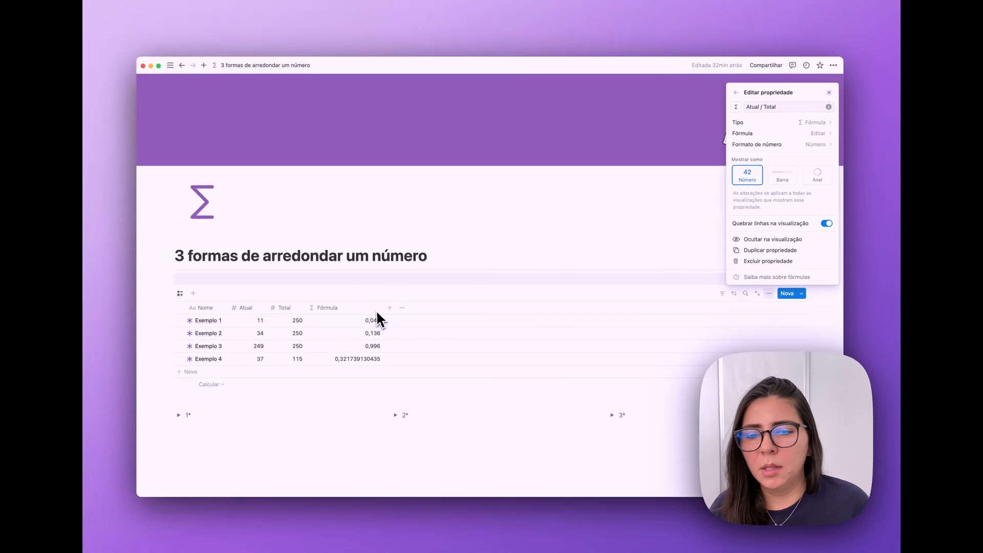
{"action": "left_click", "coordinate": [163, 353]}
{"action": "left_click_drag", "start_coordinate": [384, 308], "coordinate": [369, 309]}
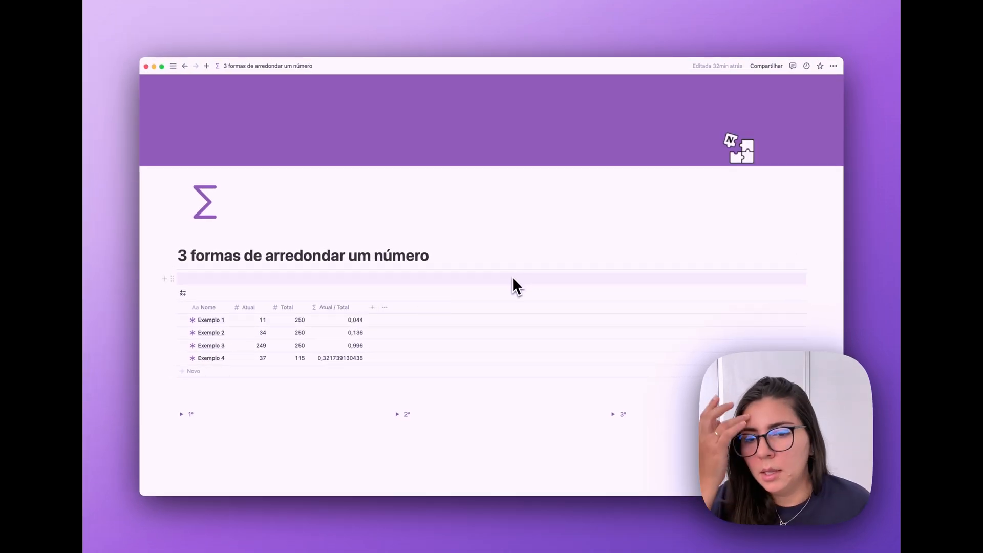
Examine the Atual / Total formula and its preview for Exemplo 1, keeping the formula as it is.
{"action": "left_click", "coordinate": [340, 321]}
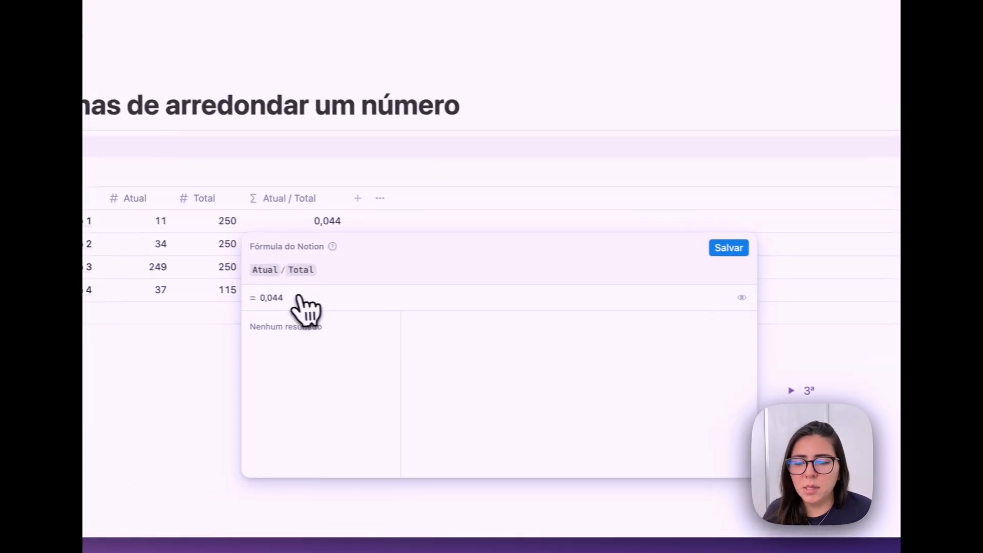
{"action": "left_click", "coordinate": [663, 304]}
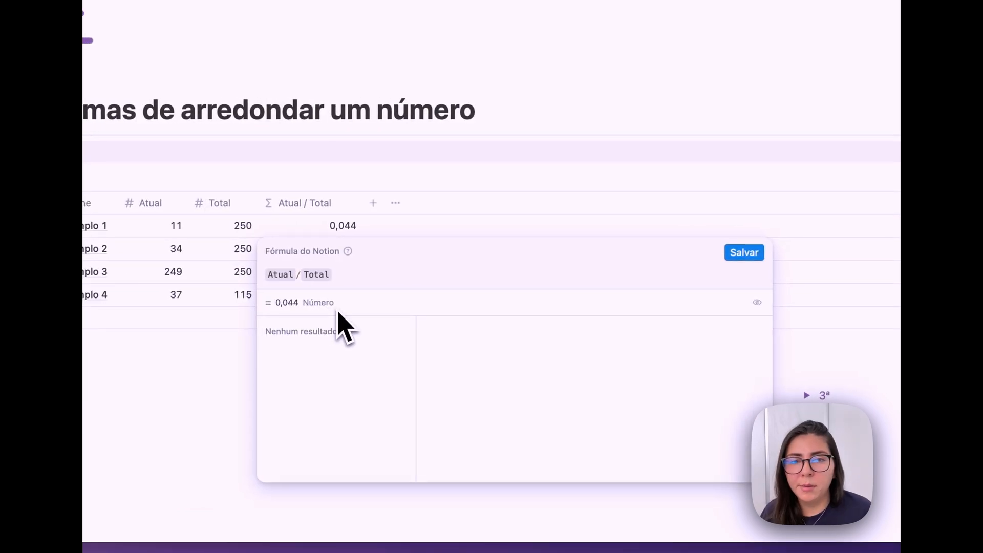
{"action": "left_click", "coordinate": [744, 253]}
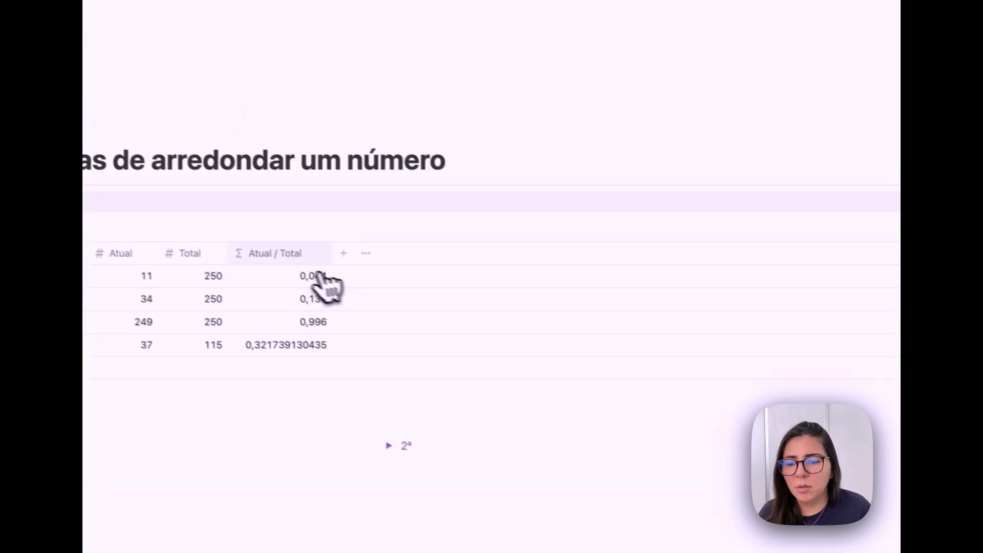
Set the number format of the Atual / Total property to Porcentagem.
{"action": "left_click", "coordinate": [317, 269]}
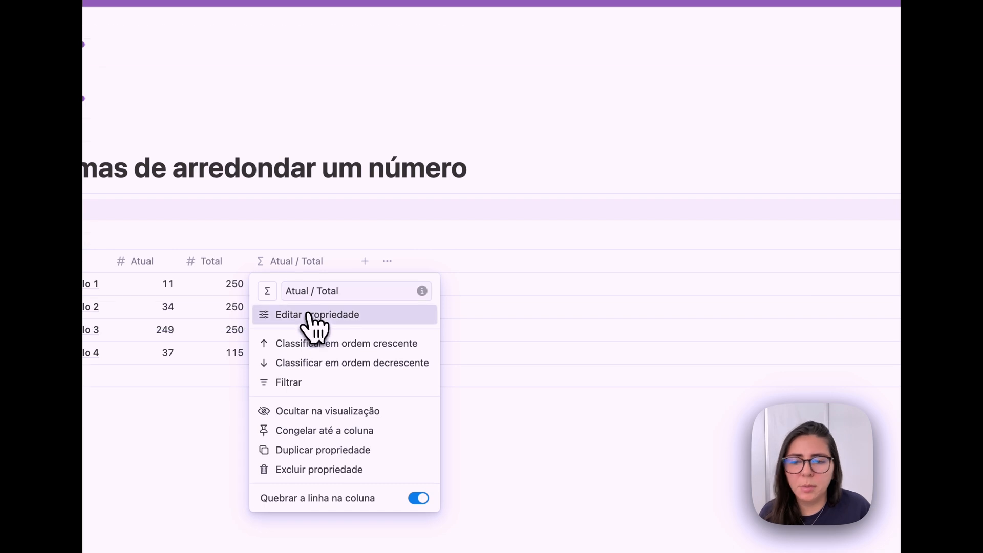
{"action": "left_click", "coordinate": [504, 471]}
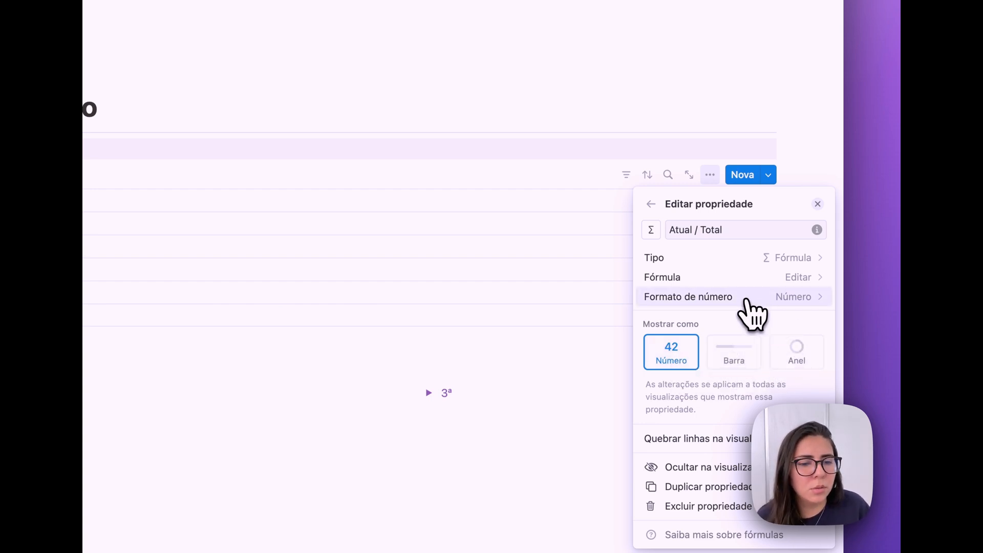
{"action": "left_click", "coordinate": [748, 303]}
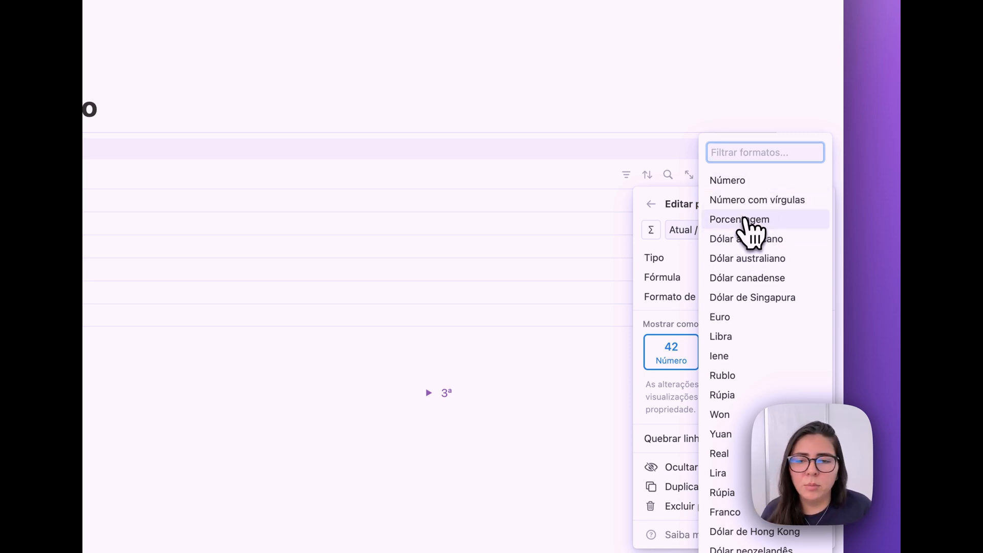
{"action": "left_click", "coordinate": [740, 219]}
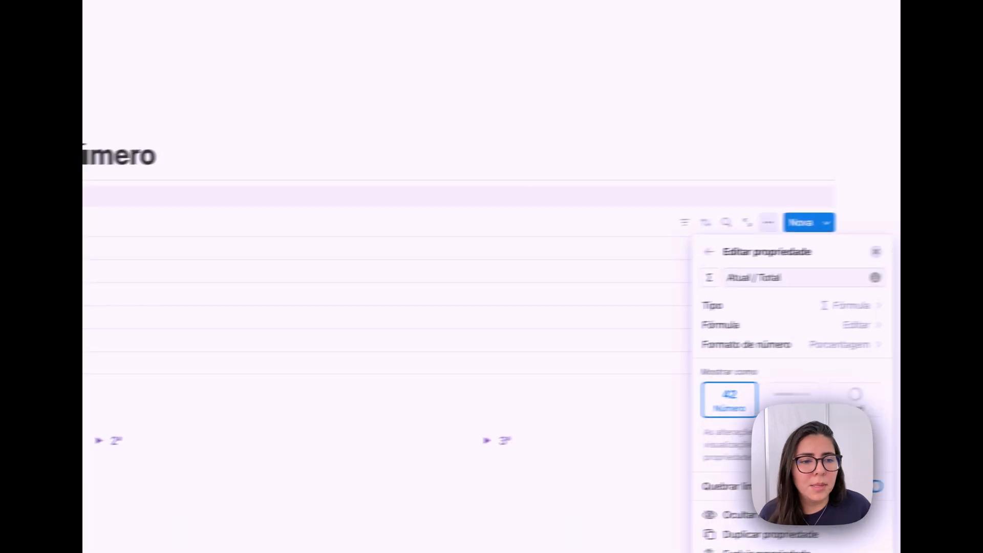
{"action": "left_click", "coordinate": [876, 252]}
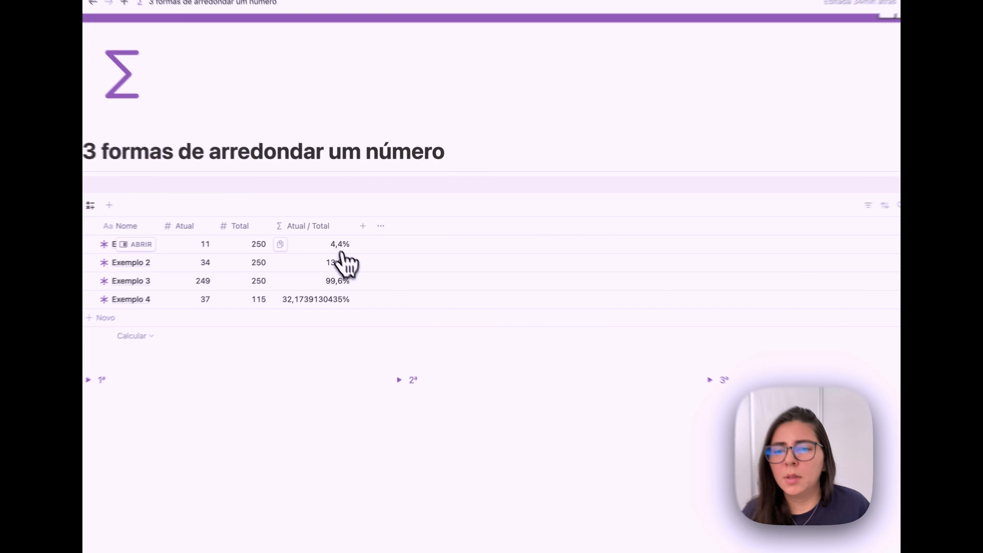
Set the number format of the Atual / Total property back to Número.
{"action": "left_click", "coordinate": [333, 221]}
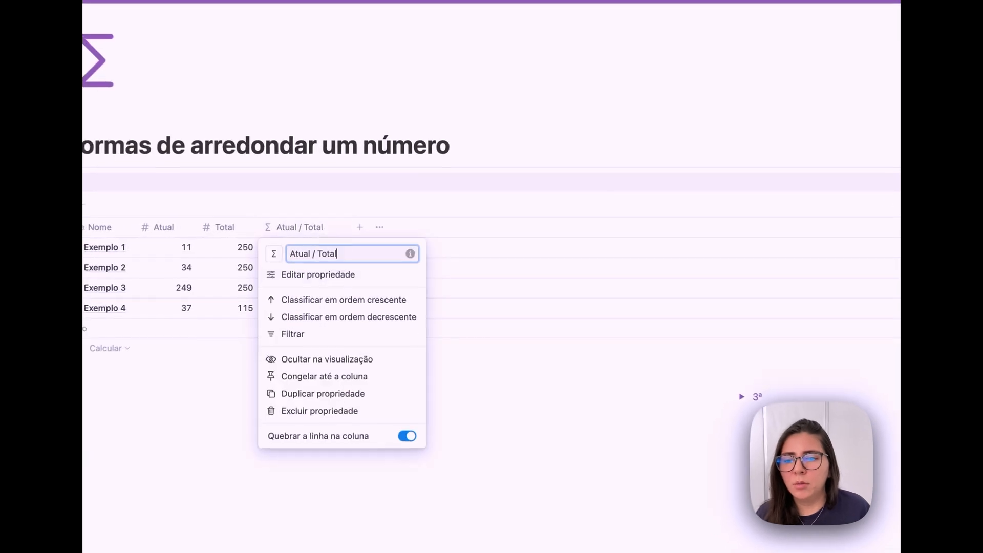
{"action": "left_click", "coordinate": [353, 254]}
{"action": "left_click", "coordinate": [766, 310]}
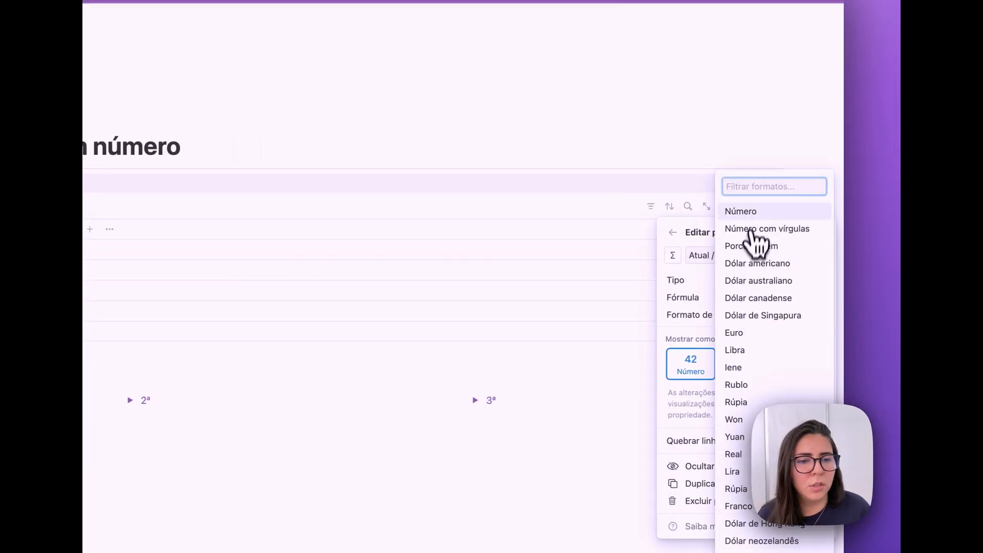
{"action": "left_click", "coordinate": [791, 210]}
{"action": "left_click", "coordinate": [273, 249]}
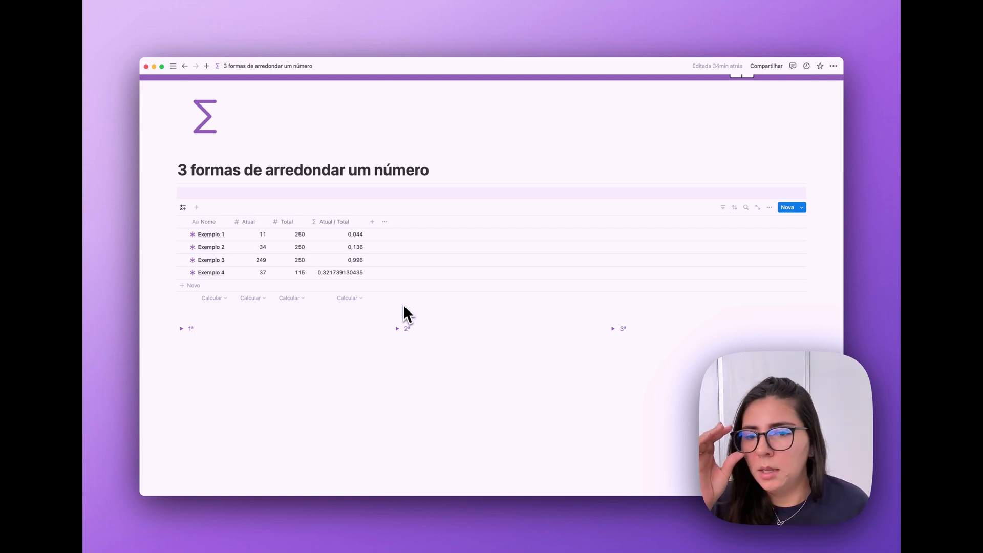
Duplicate the Atual / Total property and rename the copy "round()".
{"action": "left_click", "coordinate": [340, 222]}
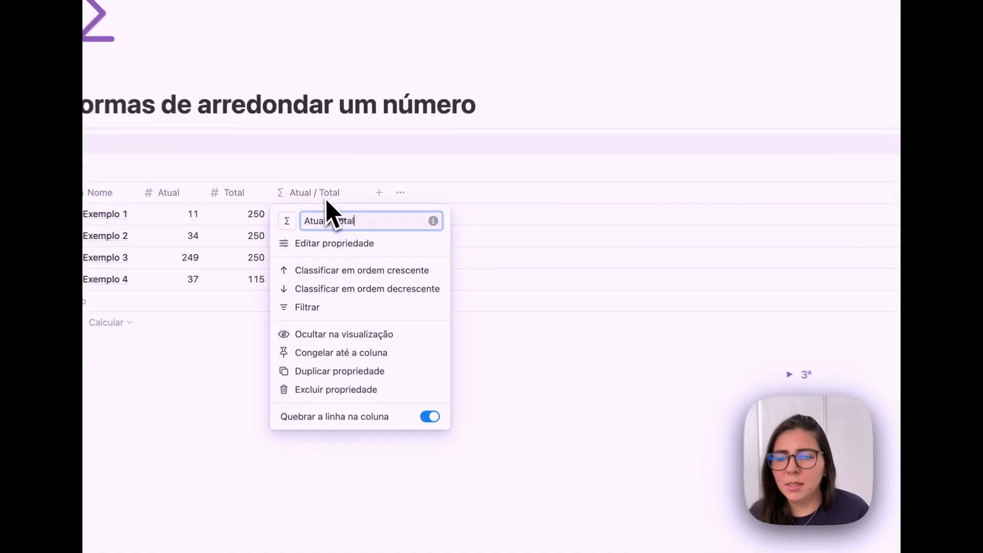
{"action": "left_click", "coordinate": [338, 371]}
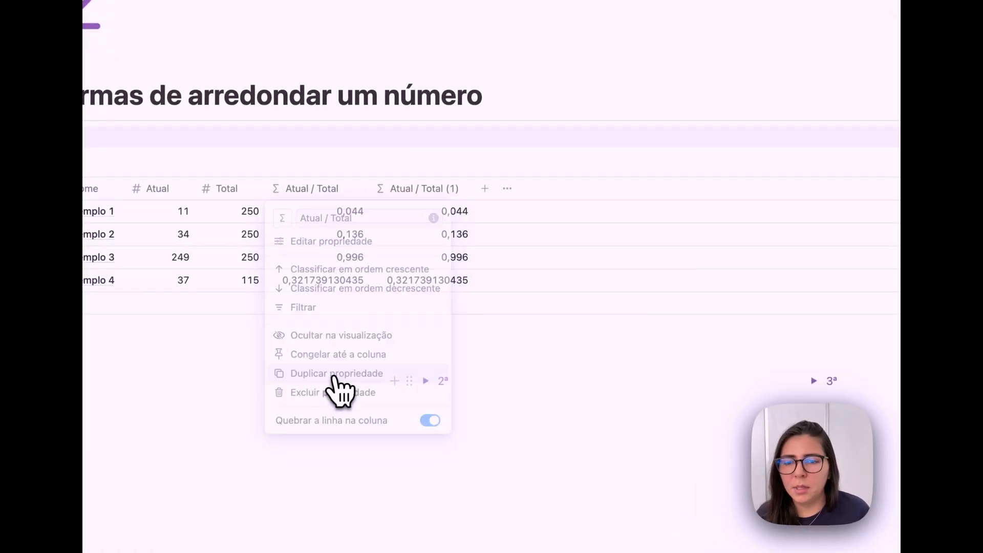
{"action": "left_click", "coordinate": [421, 191]}
{"action": "triple_click", "coordinate": [450, 219]}
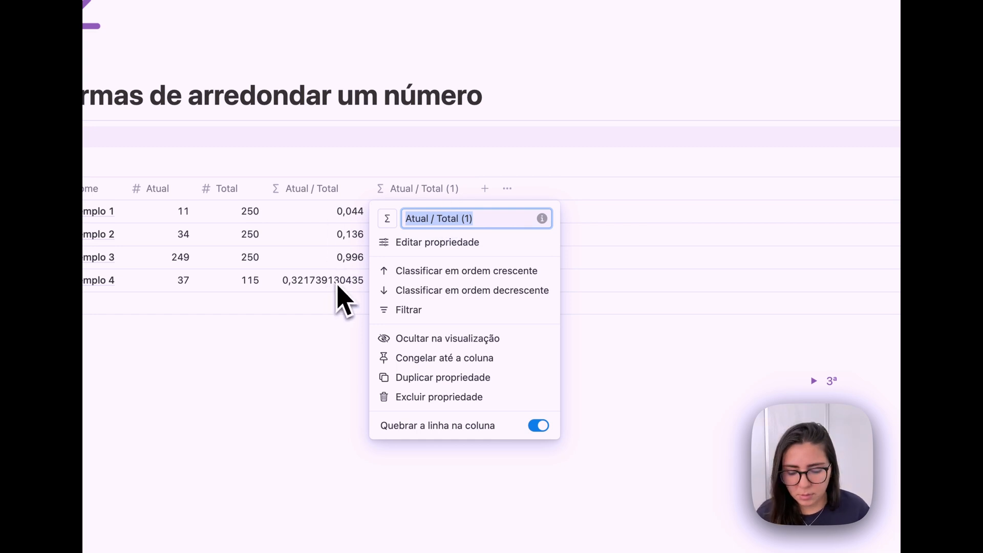
{"action": "type", "text": "round("}
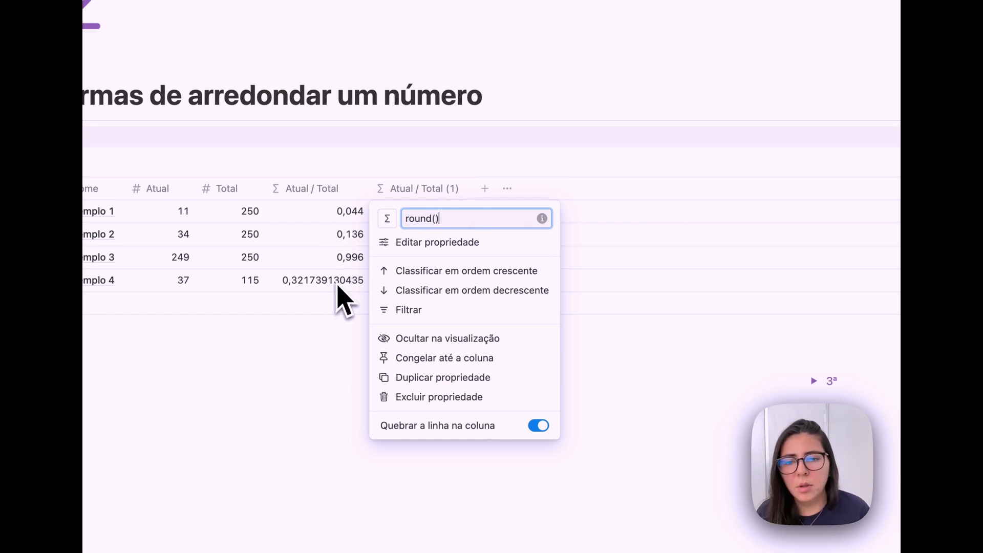
{"action": "key", "text": "Return"}
Change the round() property's formula to round(Atual/Total), save it, and narrow the column.
{"action": "left_click", "coordinate": [452, 212]}
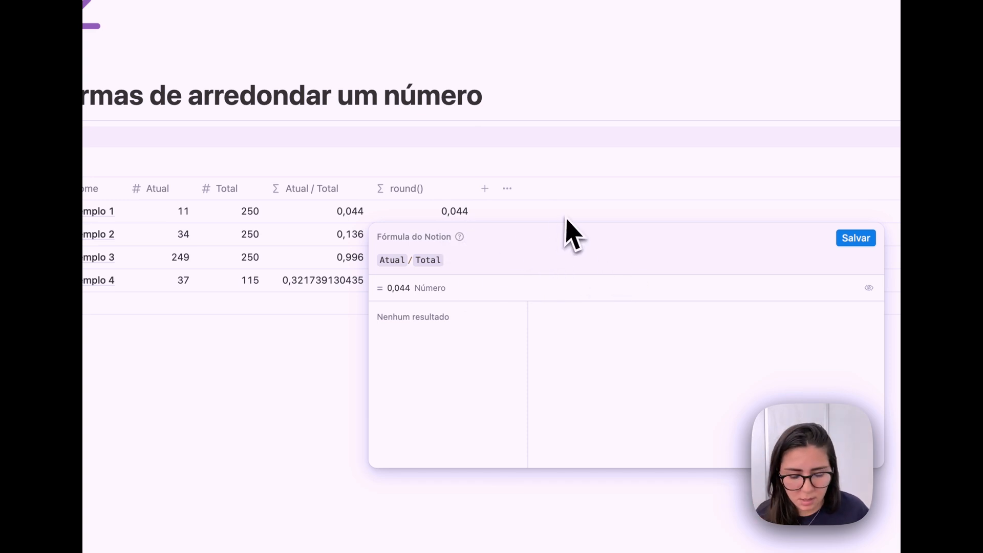
{"action": "left_click", "coordinate": [378, 259]}
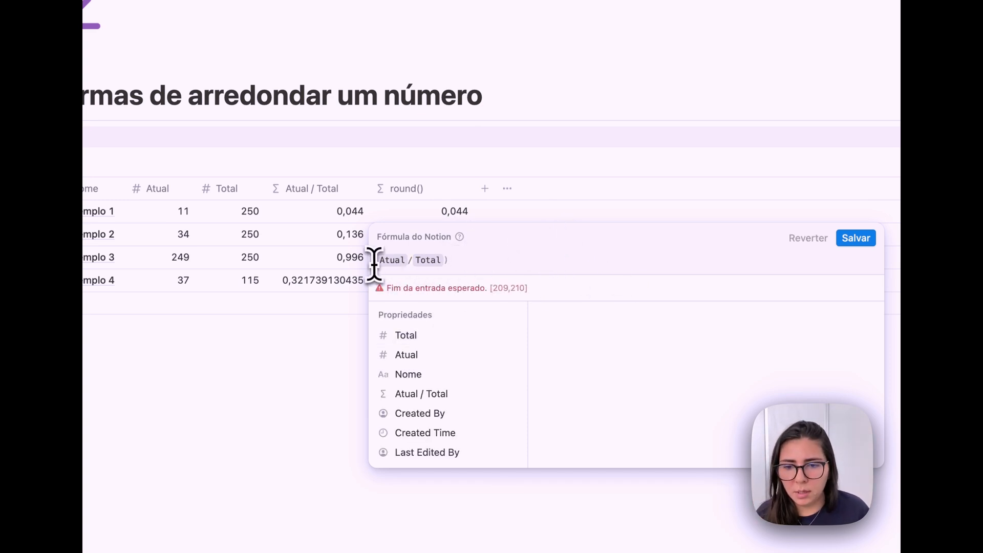
{"action": "type", "text": "("}
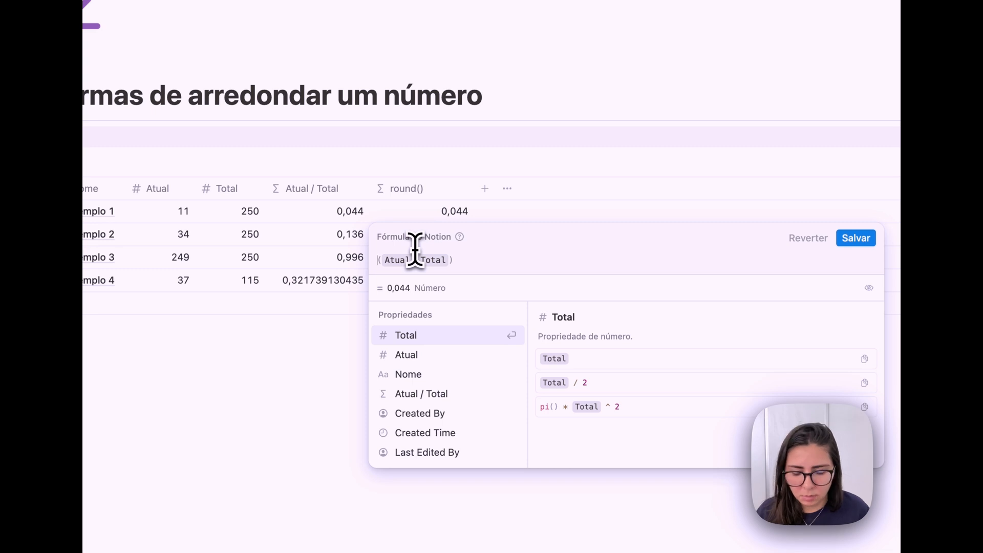
{"action": "type", "text": "round"}
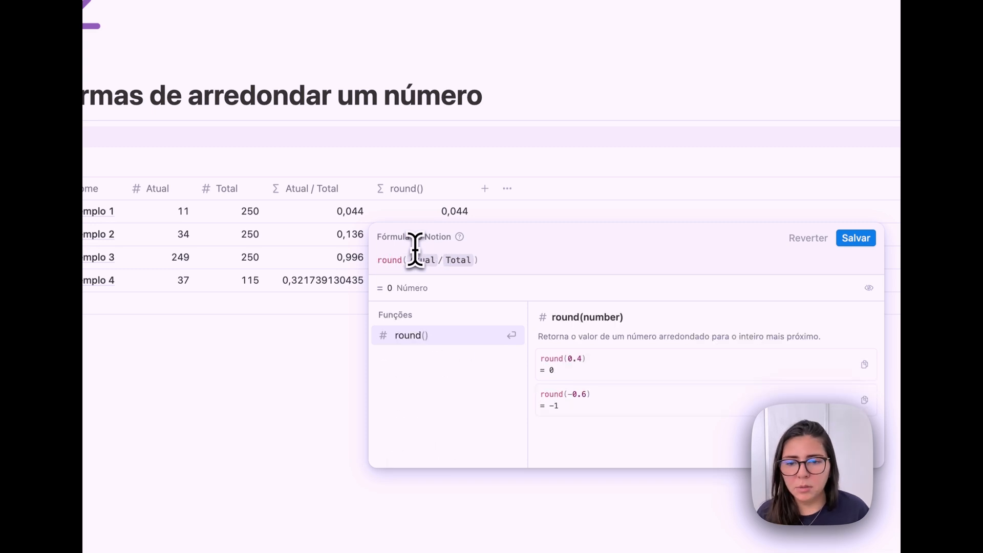
{"action": "left_click", "coordinate": [869, 288]}
{"action": "left_click", "coordinate": [493, 265]}
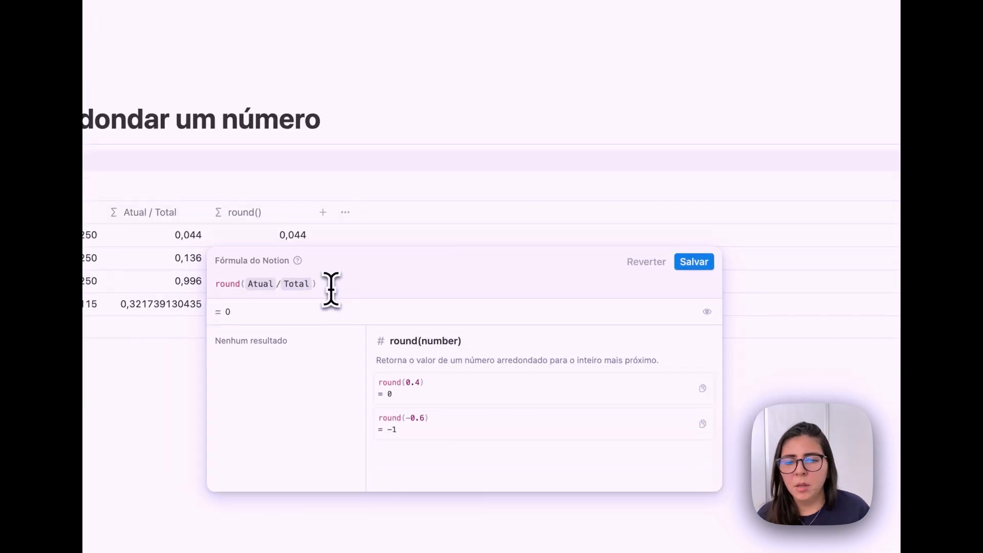
{"action": "left_click", "coordinate": [693, 262]}
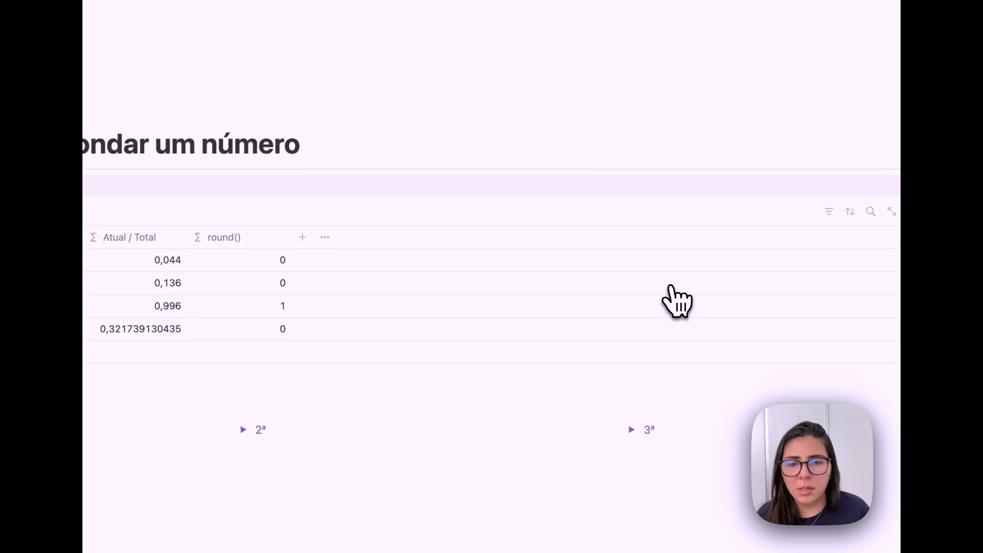
{"action": "left_click_drag", "start_coordinate": [290, 238], "coordinate": [254, 240]}
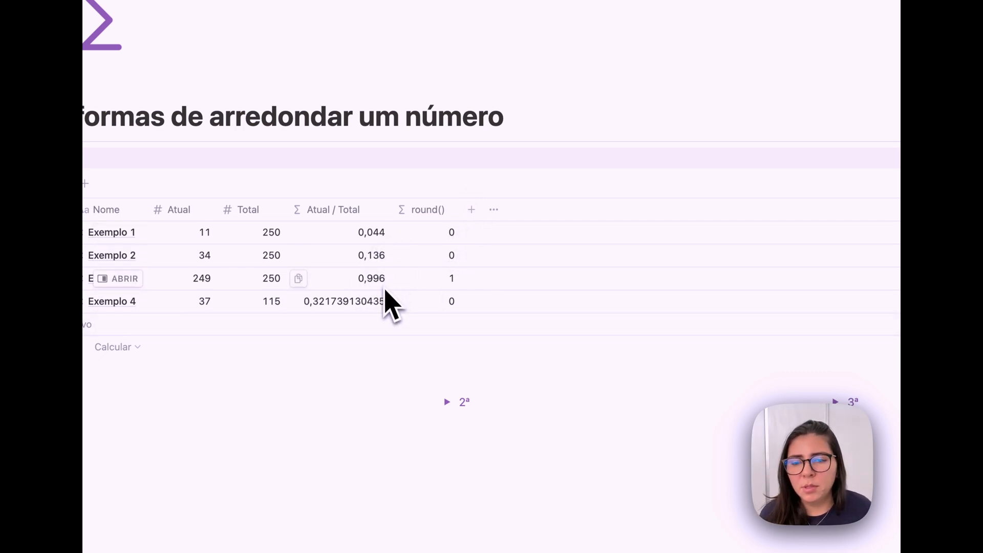
Rewrite the round() property's formula as round(100*Atual/Total)/100.
{"action": "left_click", "coordinate": [443, 305]}
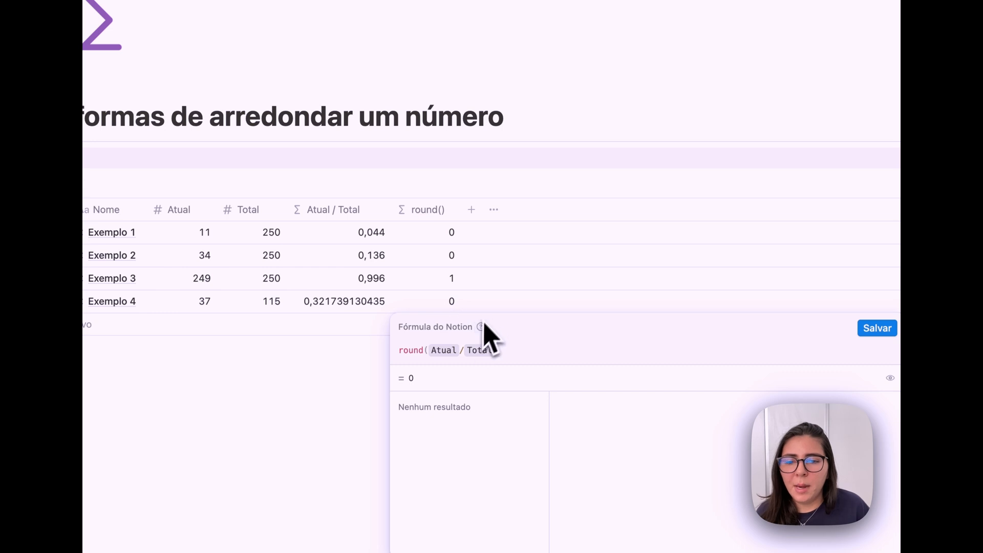
{"action": "left_click_drag", "start_coordinate": [424, 350], "coordinate": [395, 351]}
{"action": "key", "text": "BackSpace"}
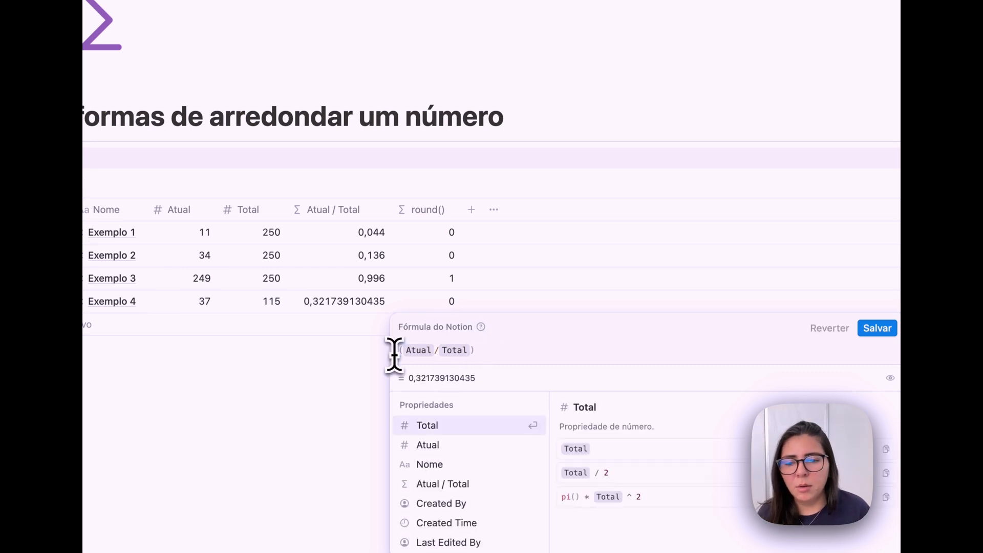
{"action": "left_click", "coordinate": [494, 351]}
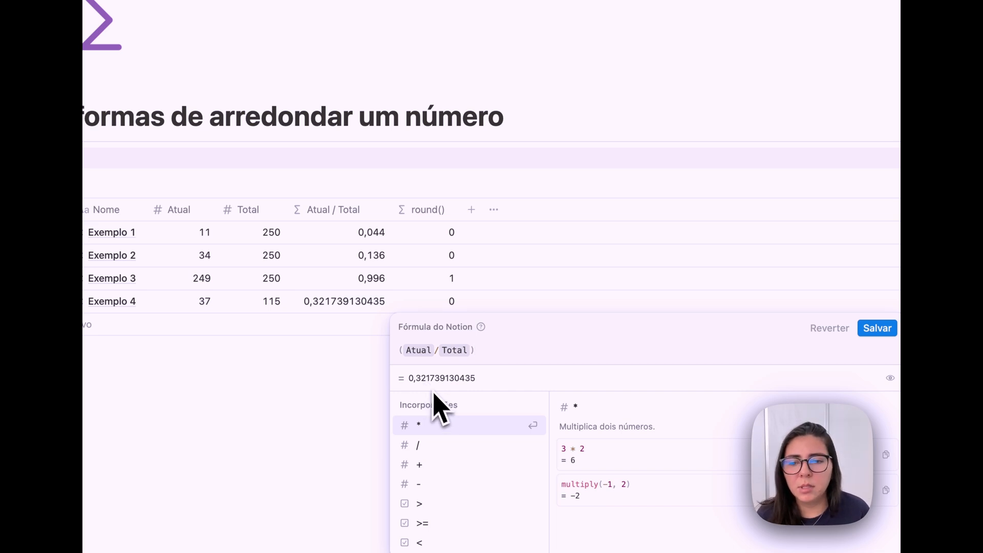
{"action": "left_click", "coordinate": [401, 354]}
{"action": "type", "text": "10"}
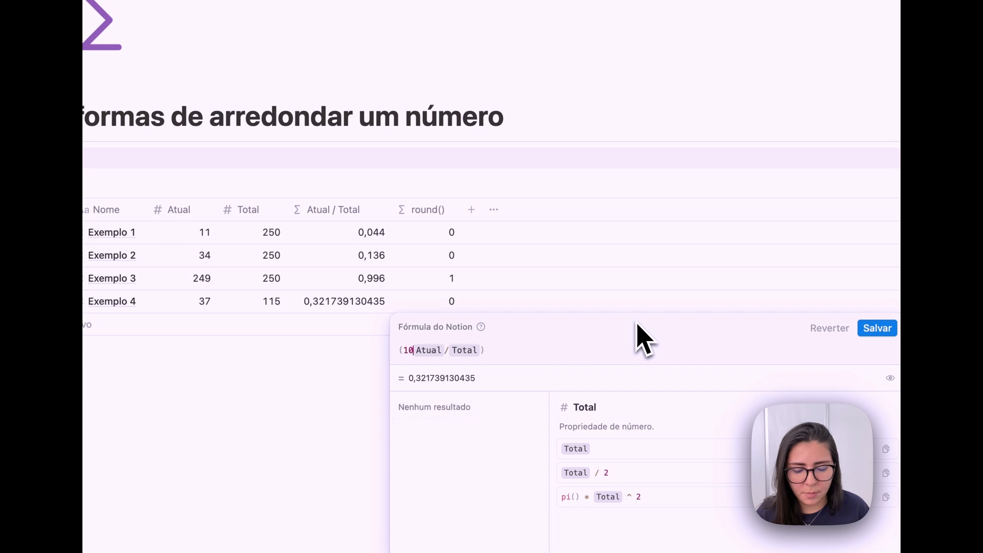
{"action": "type", "text": "0*"}
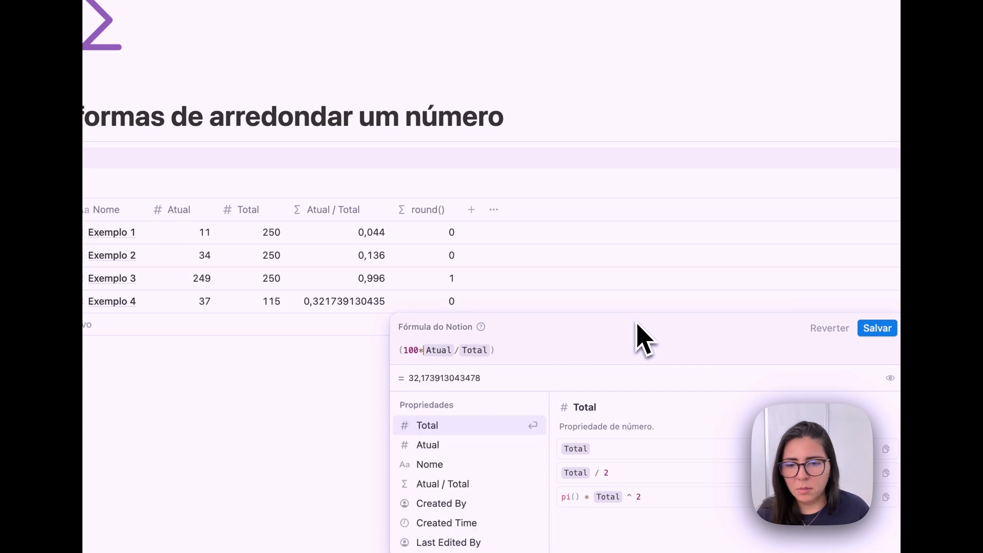
{"action": "left_click", "coordinate": [532, 352]}
{"action": "type", "text": "/100"}
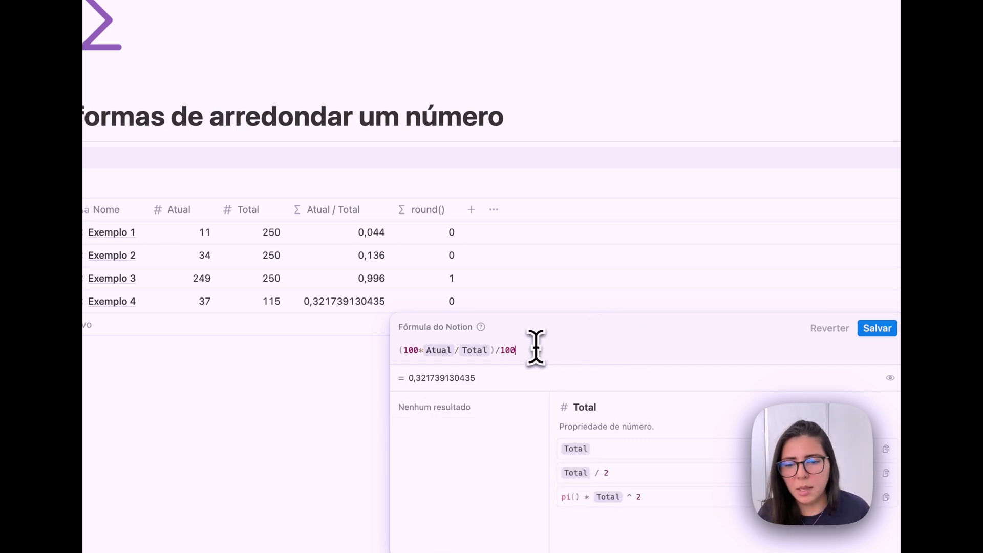
{"action": "left_click", "coordinate": [400, 351]}
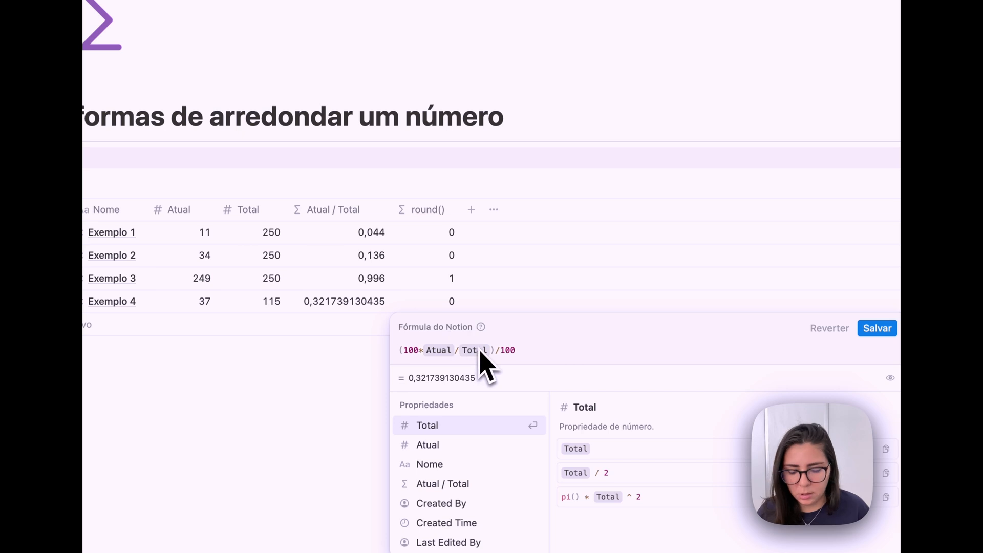
{"action": "type", "text": "round"}
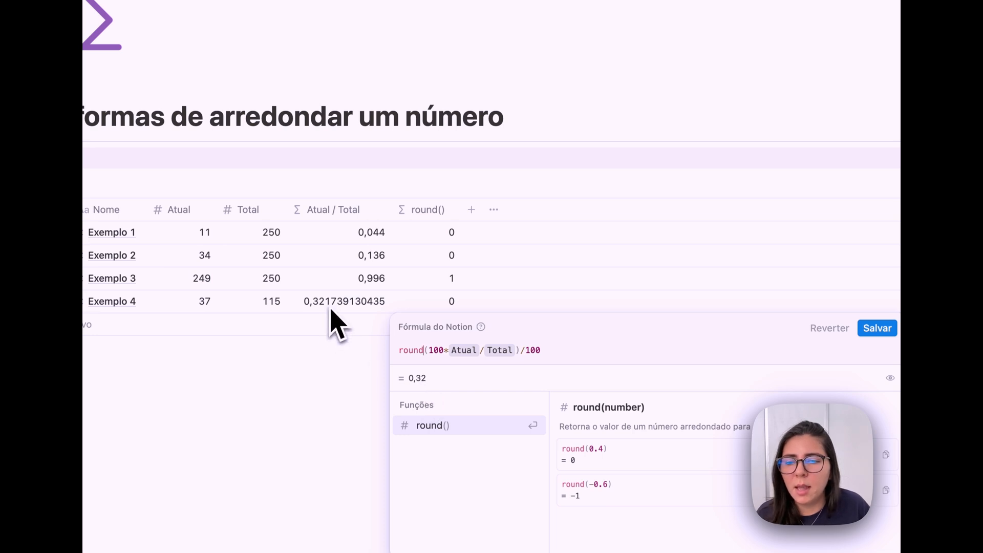
Try the round() formula with 1000 as both the multiplier and the divisor.
{"action": "left_click", "coordinate": [438, 350]}
{"action": "type", "text": "0"}
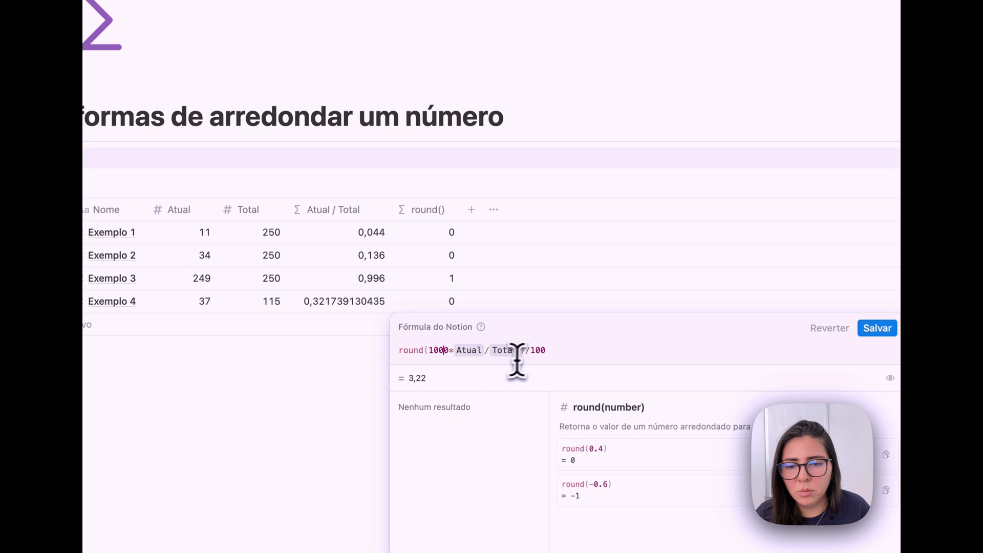
{"action": "left_click", "coordinate": [548, 350]}
{"action": "type", "text": "0"}
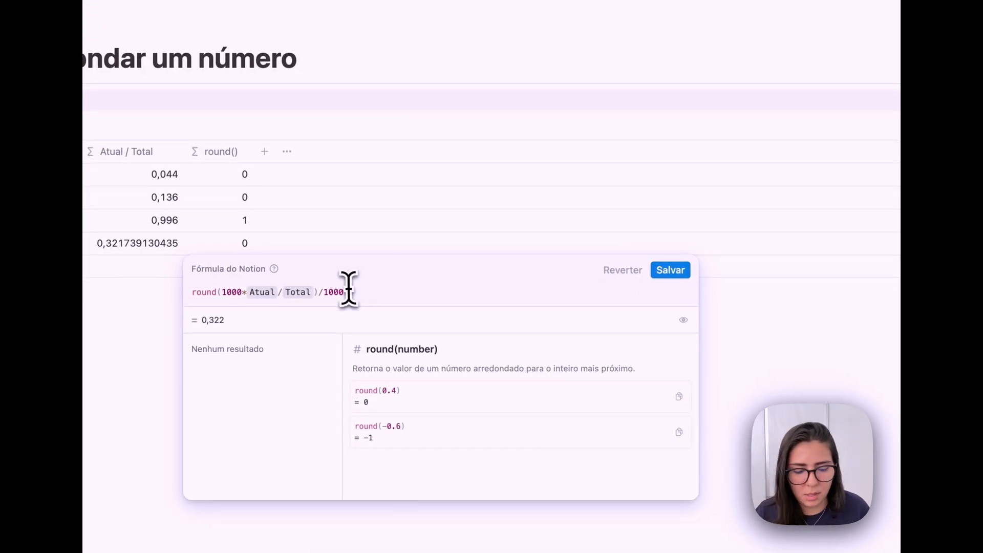
Set the multiplier and divisor in the round() formula back to 100 and save it.
{"action": "key", "text": "BackSpace"}
{"action": "left_click", "coordinate": [239, 293]}
{"action": "key", "text": "BackSpace"}
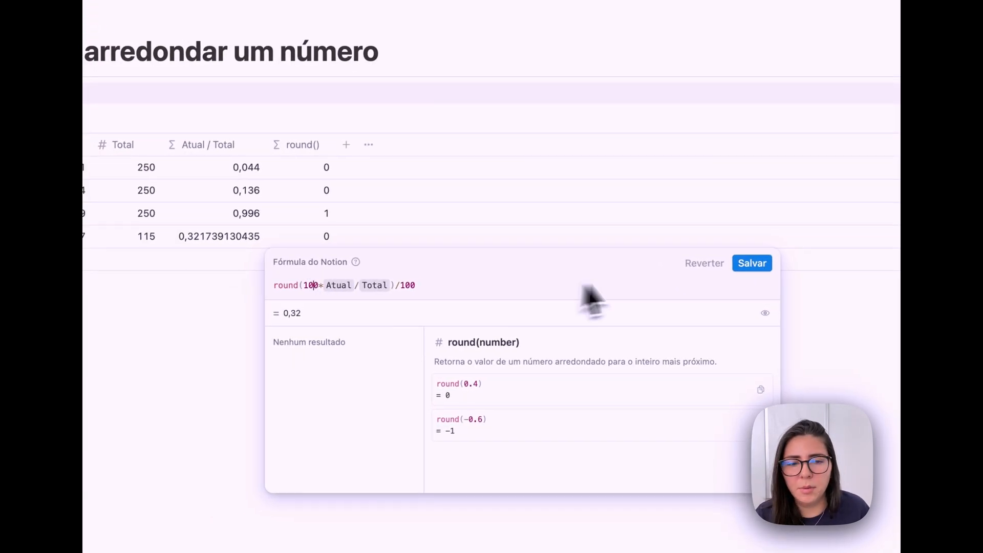
{"action": "left_click", "coordinate": [677, 312]}
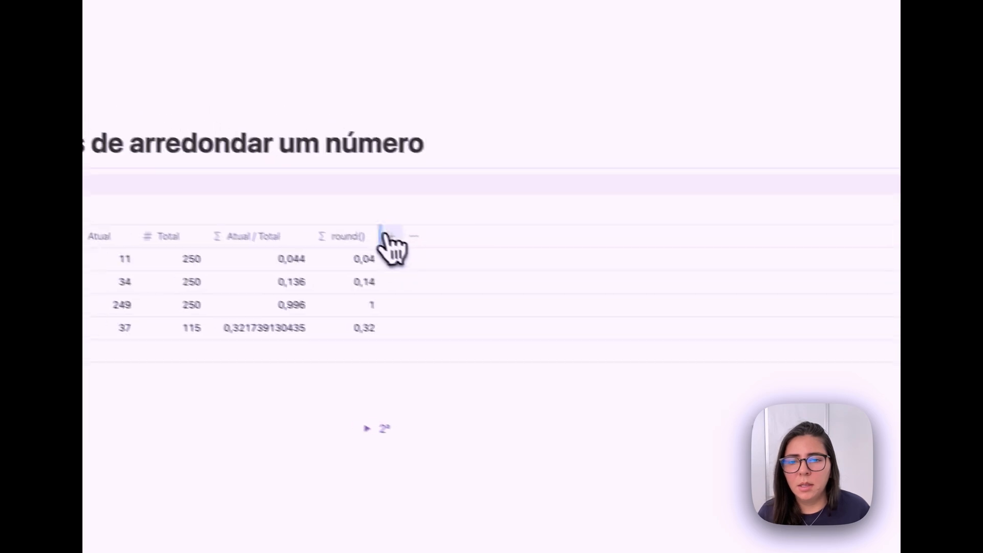
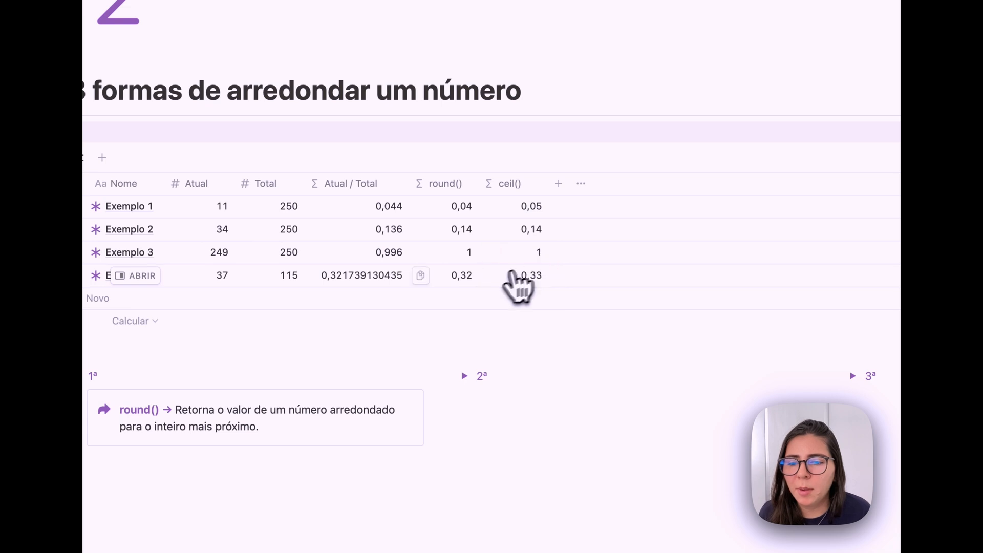
Expand the 2ª toggle, and duplicate the ceil() property under the name "ceil() %".
{"action": "left_click", "coordinate": [464, 376]}
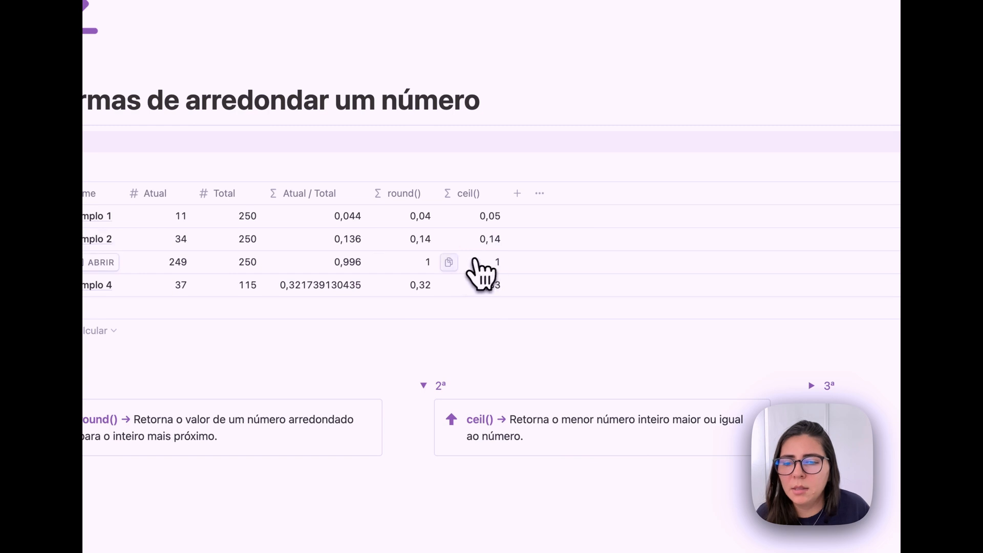
{"action": "left_click", "coordinate": [471, 197]}
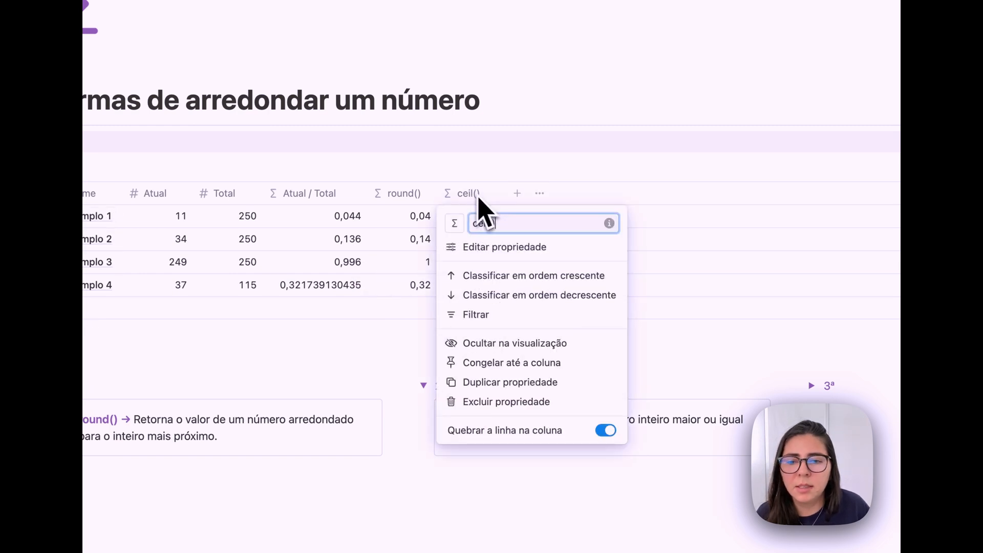
{"action": "left_click", "coordinate": [494, 383]}
{"action": "left_click", "coordinate": [559, 195]}
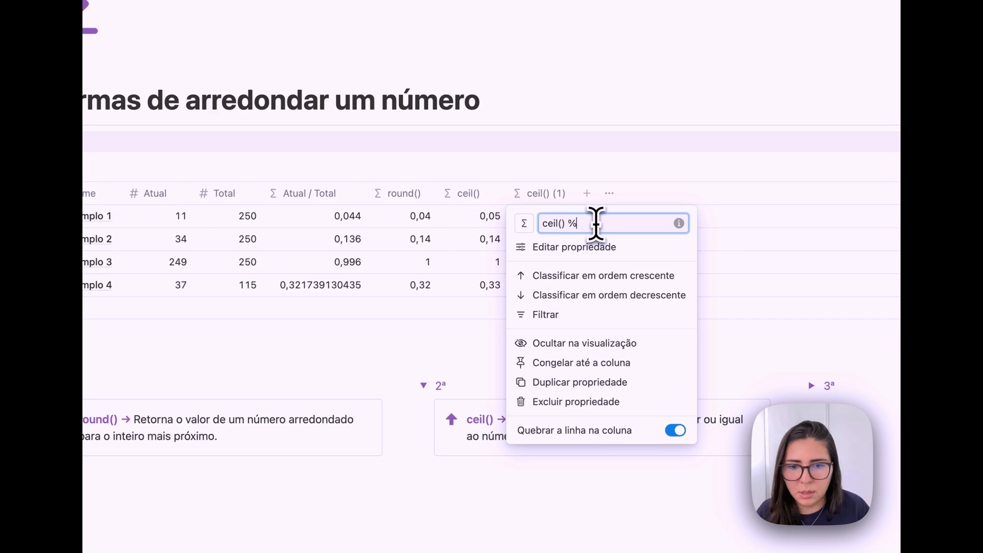
{"action": "left_click", "coordinate": [609, 185]}
Set the number format of the ceil() % property to Porcentagem and hide it from the view.
{"action": "left_click", "coordinate": [557, 193]}
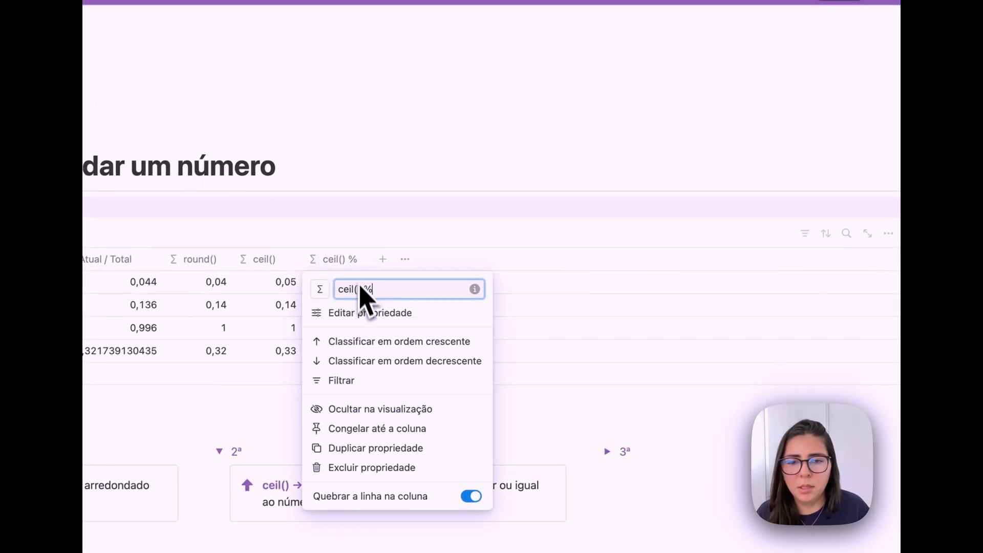
{"action": "left_click", "coordinate": [382, 314]}
{"action": "left_click", "coordinate": [793, 277]}
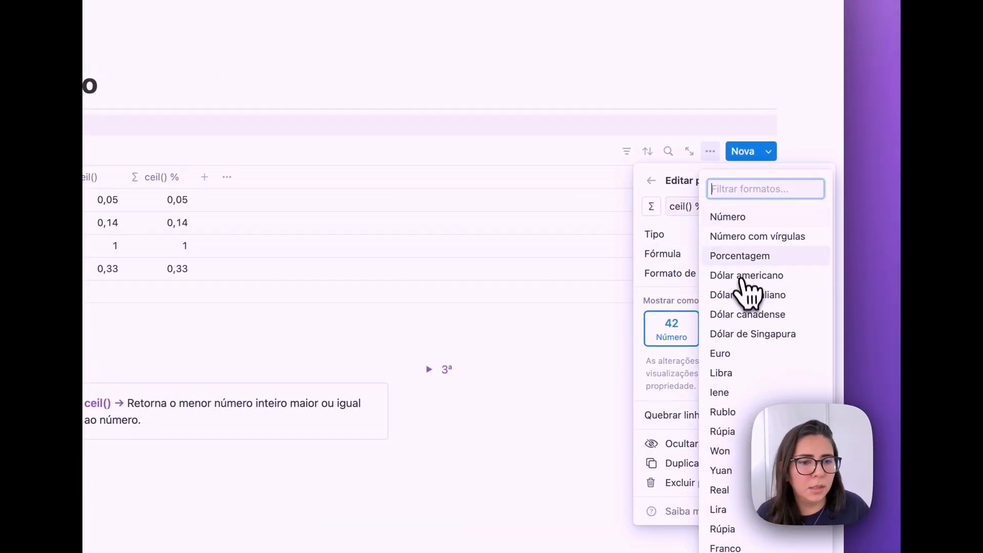
{"action": "left_click", "coordinate": [745, 256]}
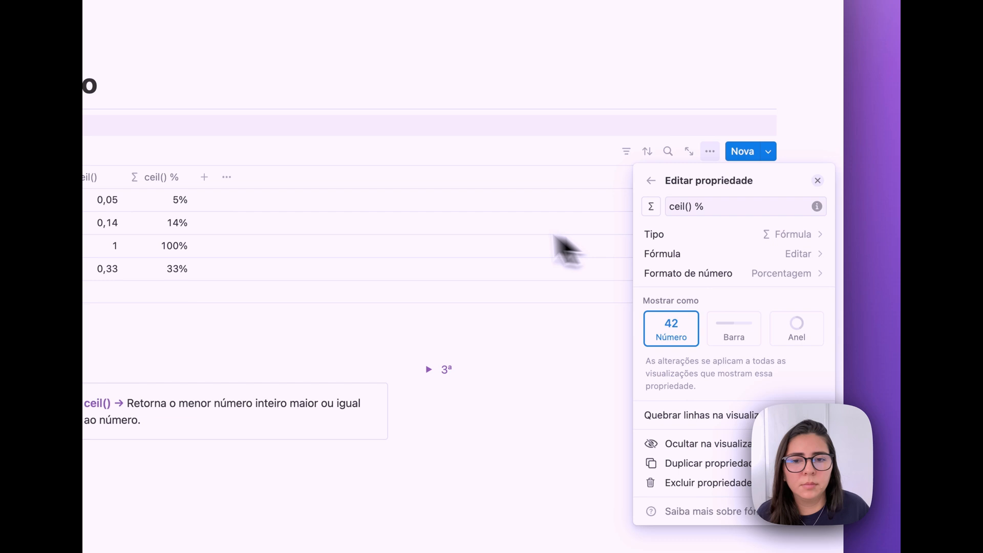
{"action": "left_click", "coordinate": [444, 220]}
{"action": "left_click", "coordinate": [161, 177]}
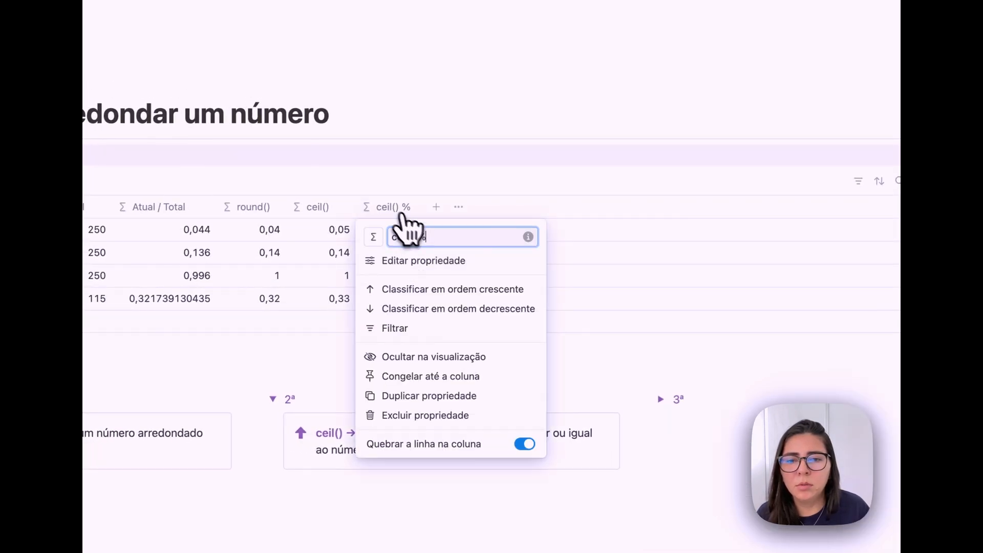
{"action": "left_click", "coordinate": [430, 357]}
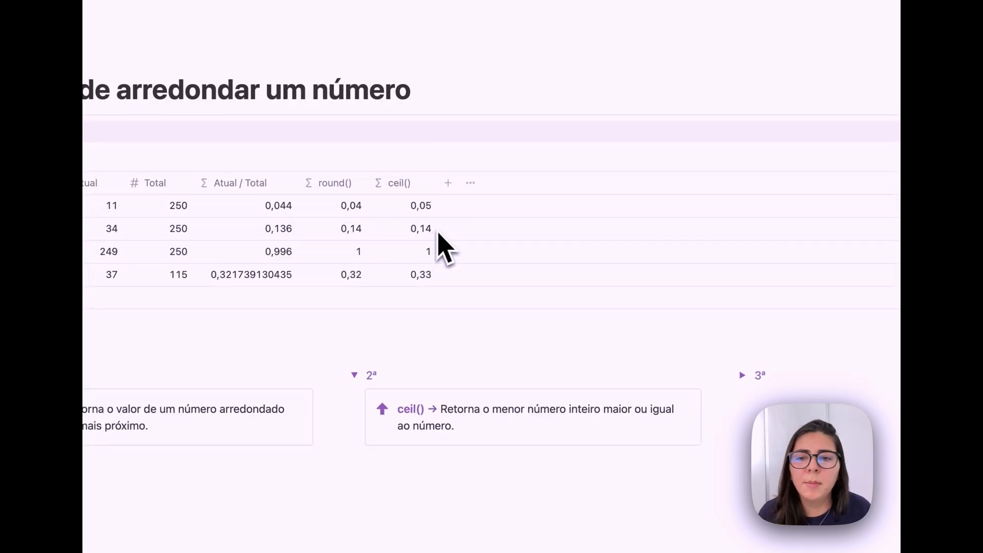
Duplicate the ceil() property and rename the copy "floor()".
{"action": "left_click", "coordinate": [403, 184]}
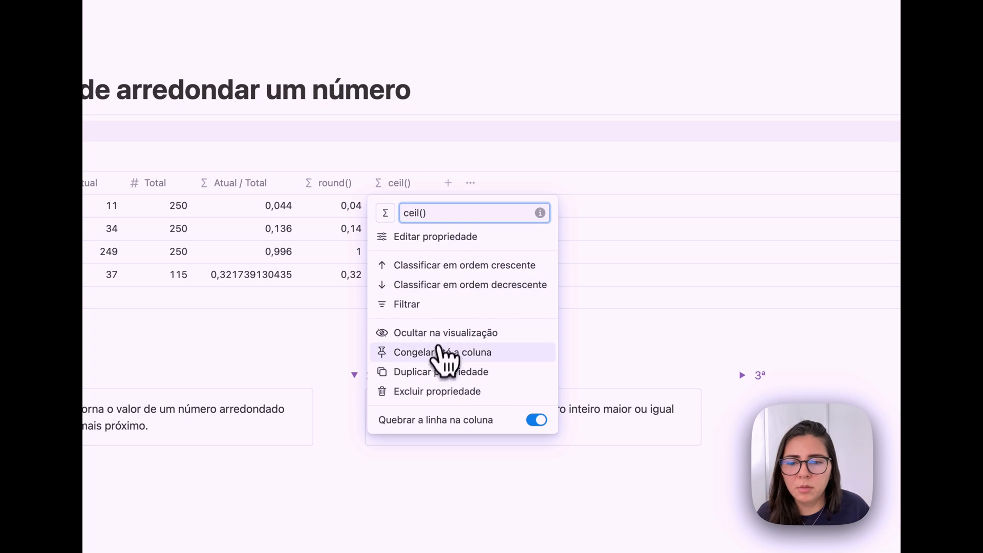
{"action": "left_click", "coordinate": [435, 372]}
{"action": "left_click", "coordinate": [481, 184]}
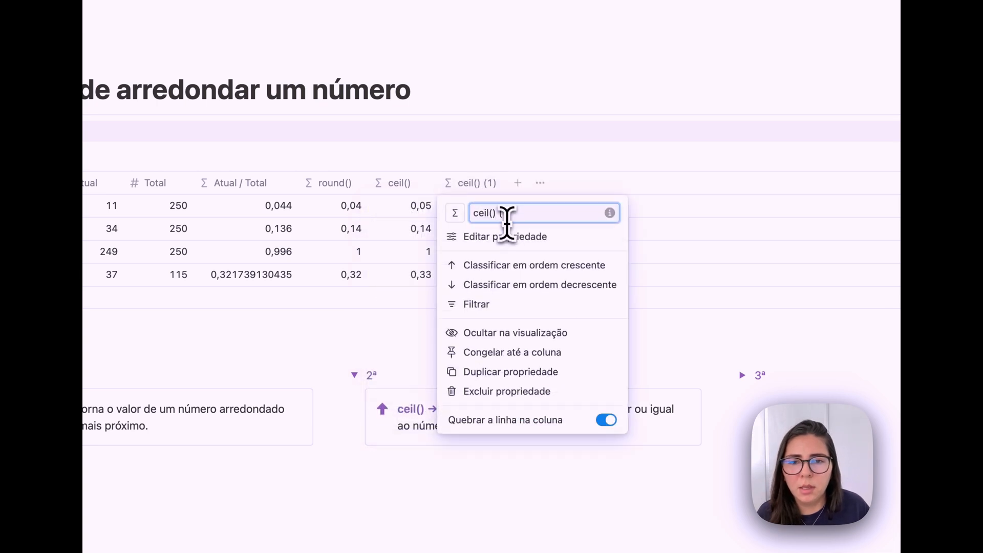
{"action": "key", "text": "BackSpace"}
{"action": "key", "text": "BackSpace"}
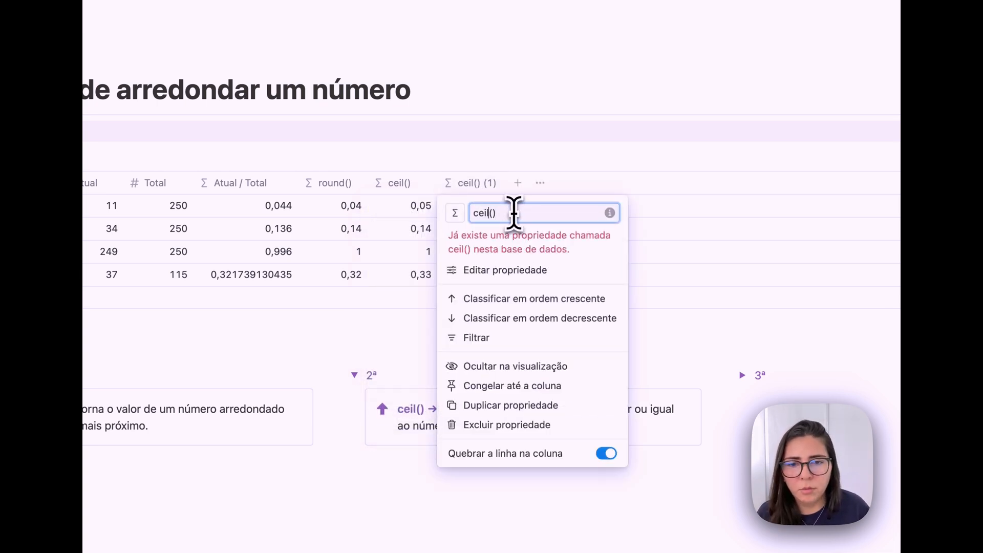
{"action": "key", "text": "BackSpace"}
{"action": "key", "text": "BackSpace"}
{"action": "key", "text": "BackSpace"}
{"action": "key", "text": "BackSpace"}
{"action": "type", "text": "floor"}
{"action": "key", "text": "Return"}
Save the floor() property's formula as floor(100*Atual/Total)/100, and expand the 3ª toggle.
{"action": "left_click", "coordinate": [494, 209]}
{"action": "double_click", "coordinate": [454, 257]}
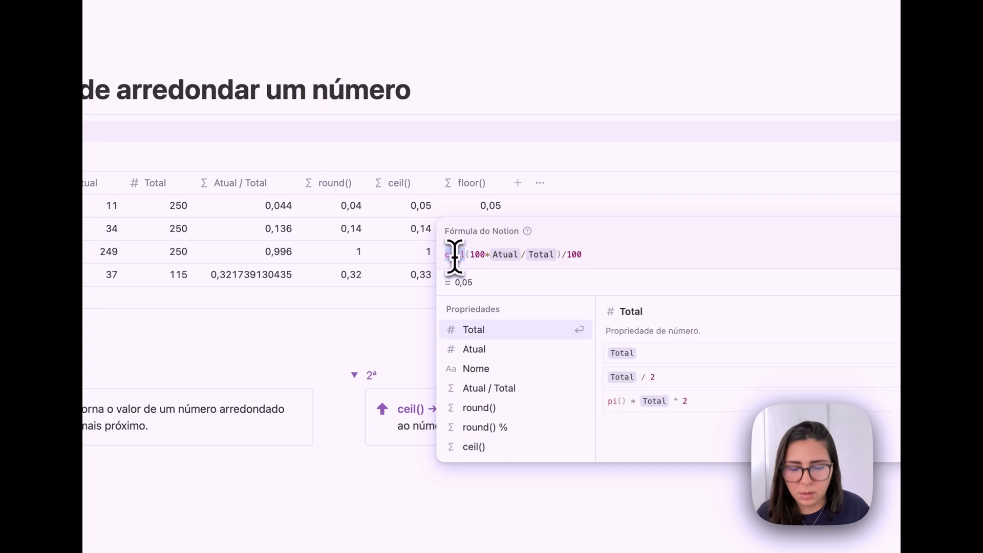
{"action": "type", "text": "floor"}
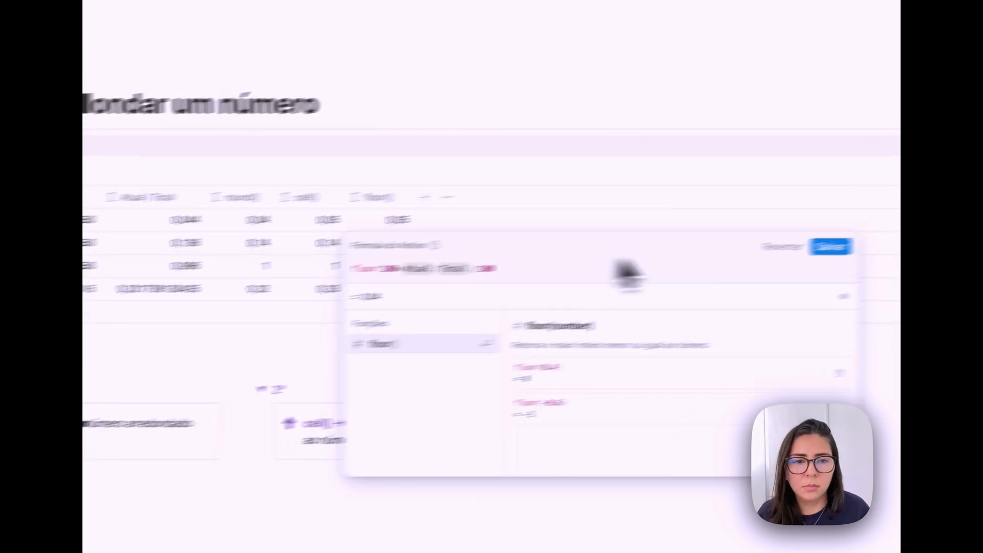
{"action": "left_click", "coordinate": [707, 267]}
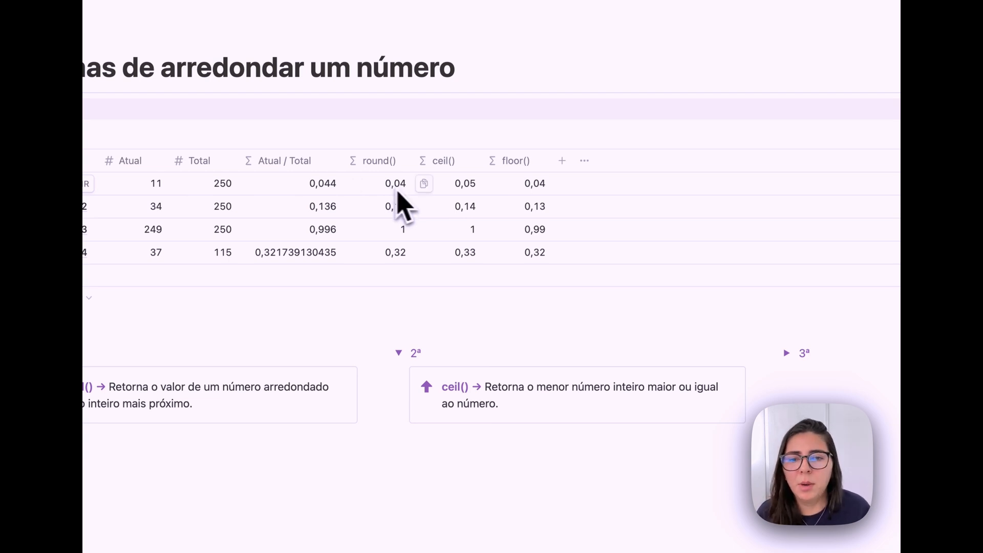
{"action": "scroll", "coordinate": [359, 221], "scroll_direction": "up", "scroll_amount": 1}
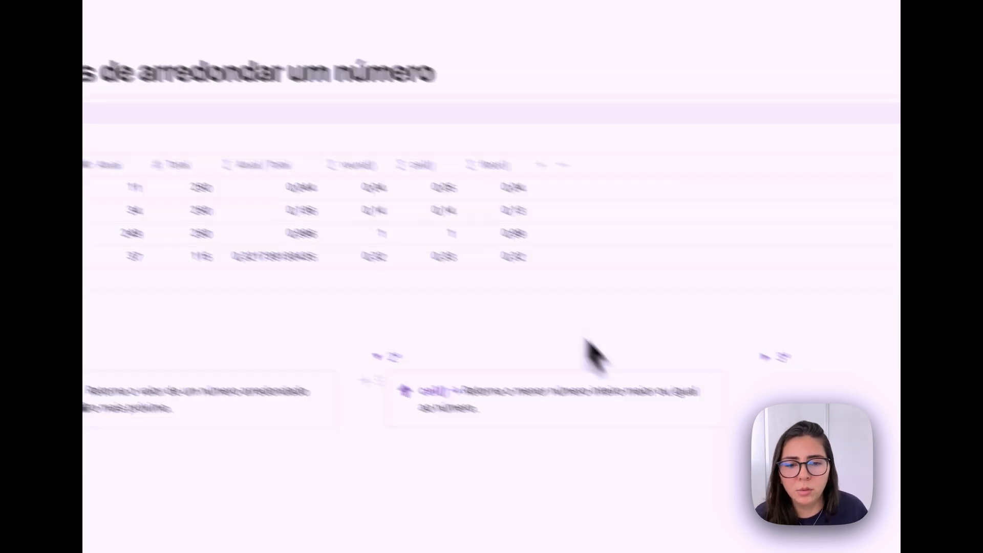
{"action": "left_click", "coordinate": [786, 365]}
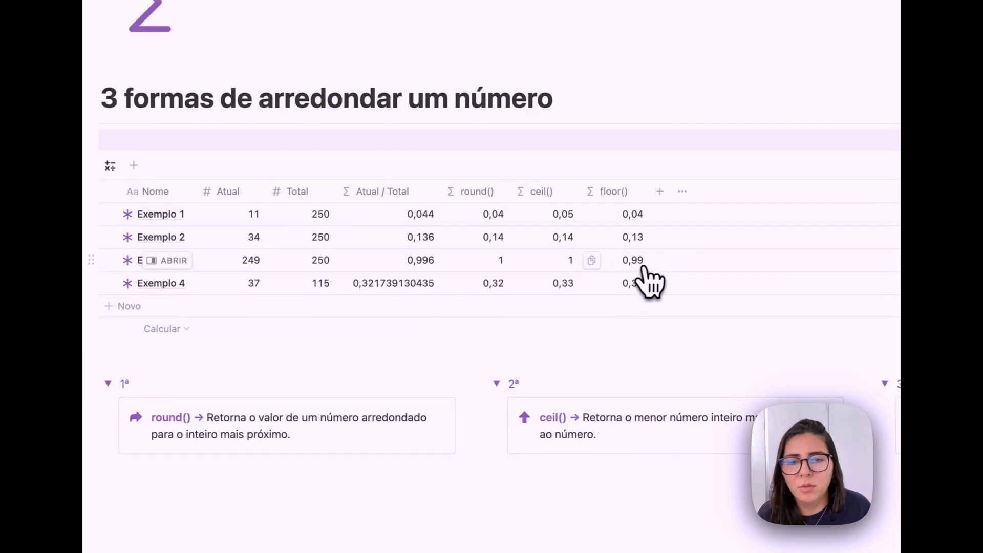
Try an Atual value of 250 for Exemplo 3.
{"action": "left_click", "coordinate": [308, 261]}
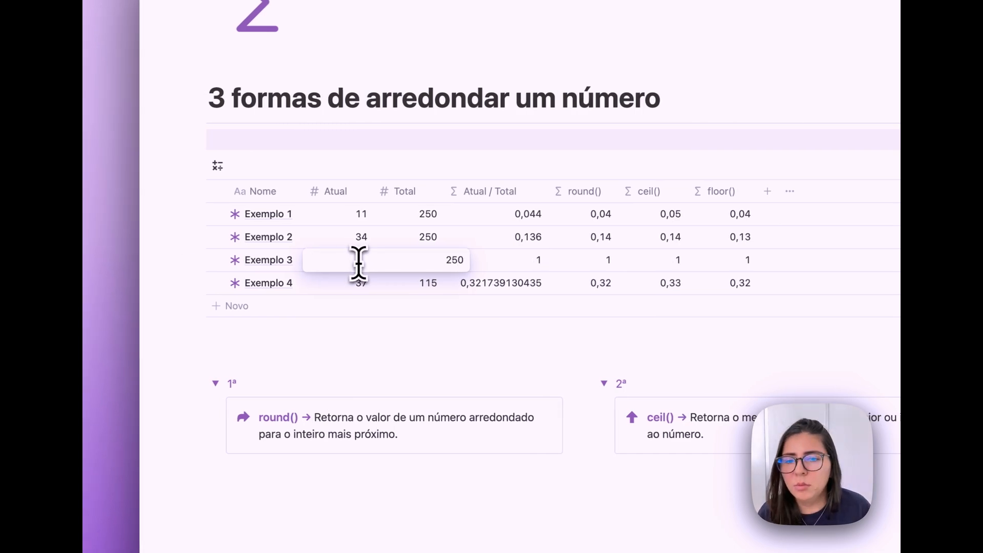
{"action": "key", "text": "Return"}
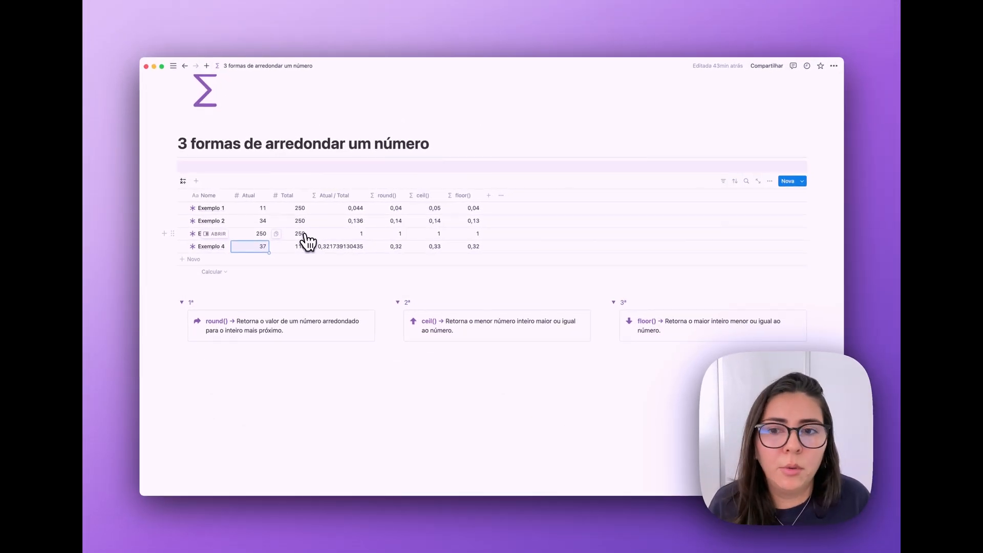
Duplicate the floor() property and rename the copy "floor() %".
{"action": "left_click", "coordinate": [462, 195]}
{"action": "left_click", "coordinate": [477, 307]}
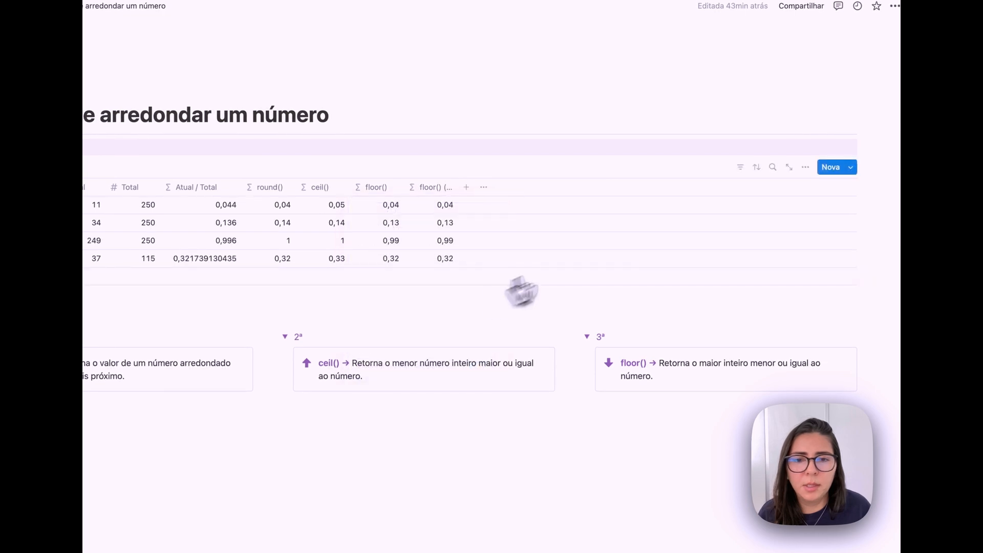
{"action": "left_click", "coordinate": [436, 187]}
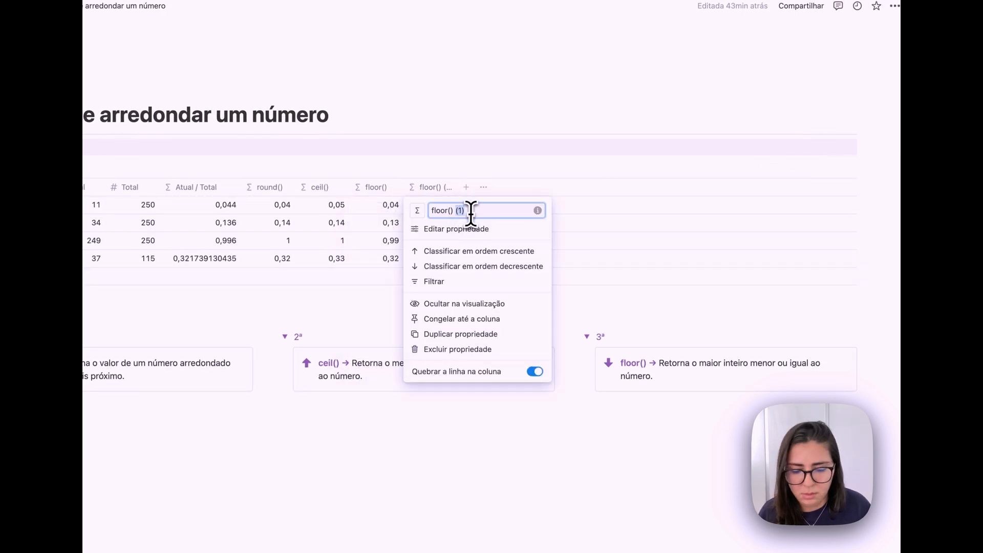
{"action": "type", "text": "%"}
Set the number format of the floor() % property to Porcentagem.
{"action": "left_click", "coordinate": [447, 229]}
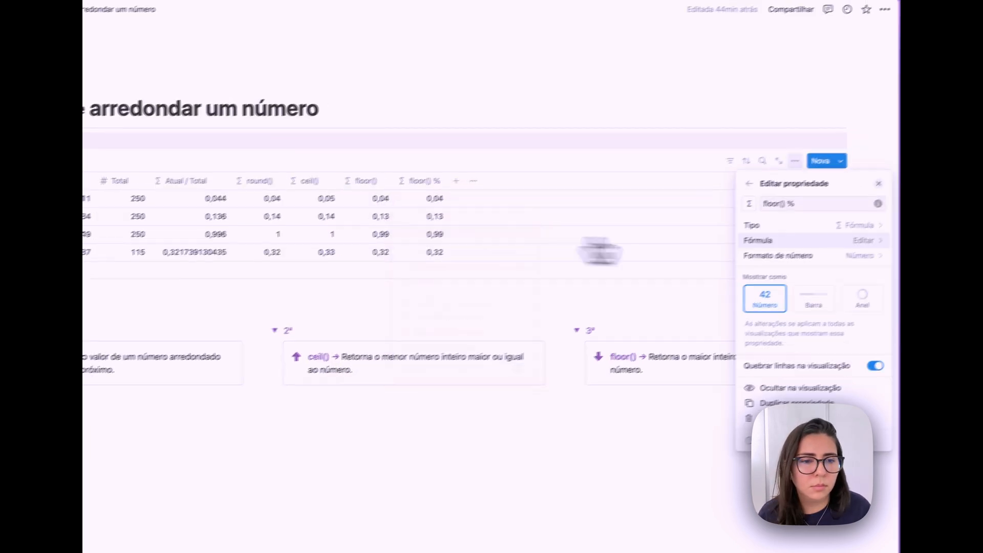
{"action": "left_click", "coordinate": [834, 255]}
{"action": "left_click", "coordinate": [811, 242]}
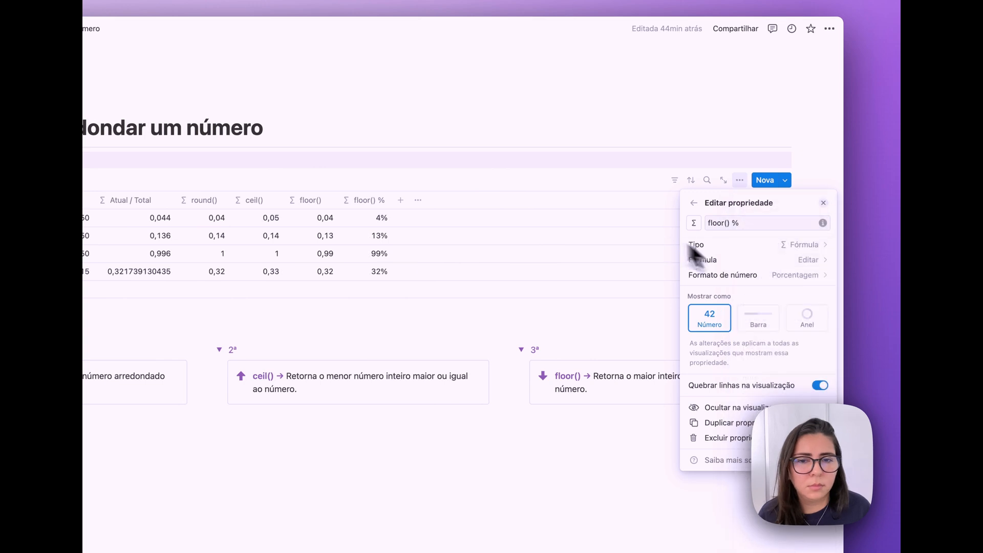
Show the hidden round() % and ceil() % properties in the table.
{"action": "left_click", "coordinate": [560, 207]}
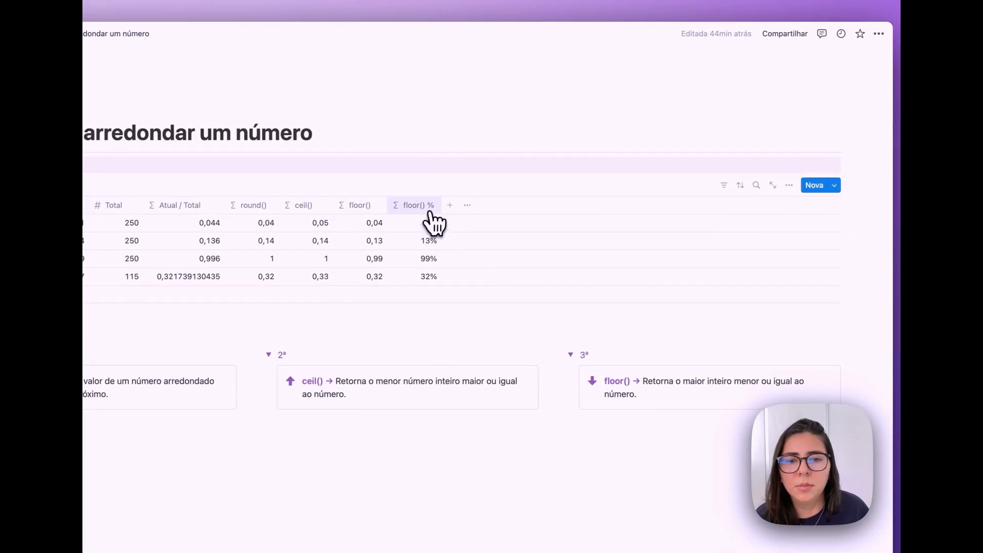
{"action": "left_click", "coordinate": [467, 206]}
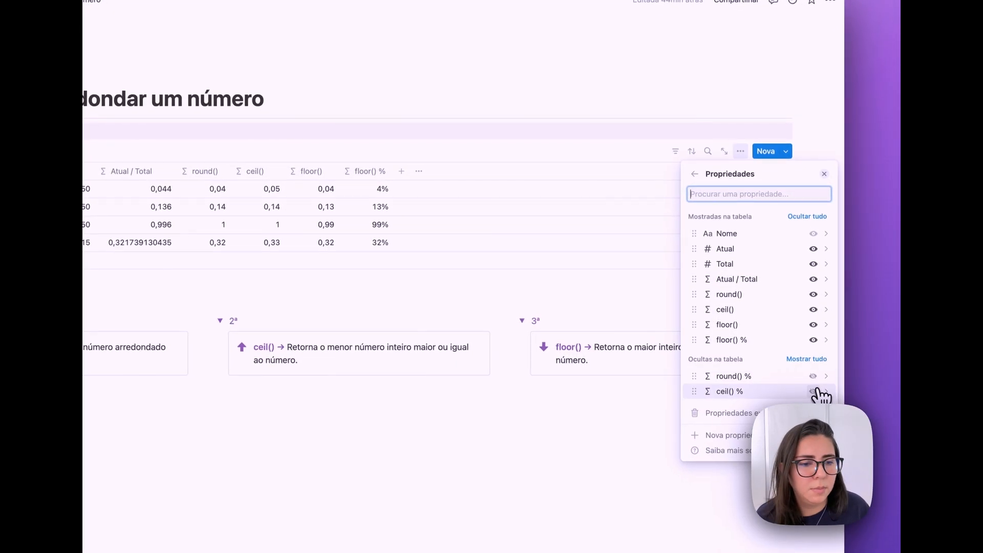
{"action": "left_click", "coordinate": [813, 391]}
{"action": "left_click", "coordinate": [813, 391]}
{"action": "left_click", "coordinate": [824, 173]}
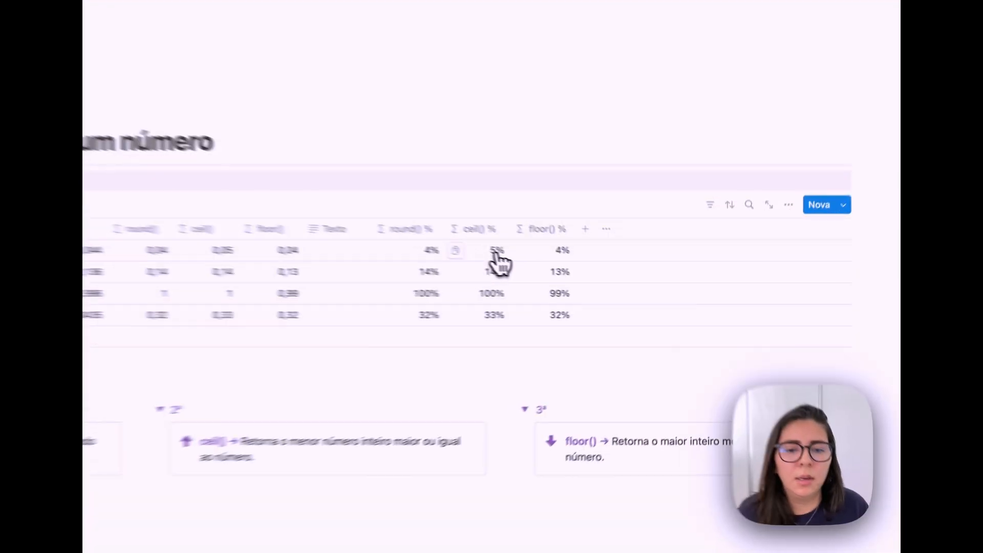
Try ceil(1000*Atual/Total)/1000 as the ceil() % property's formula, and restore both numbers to 100.
{"action": "left_click", "coordinate": [492, 251]}
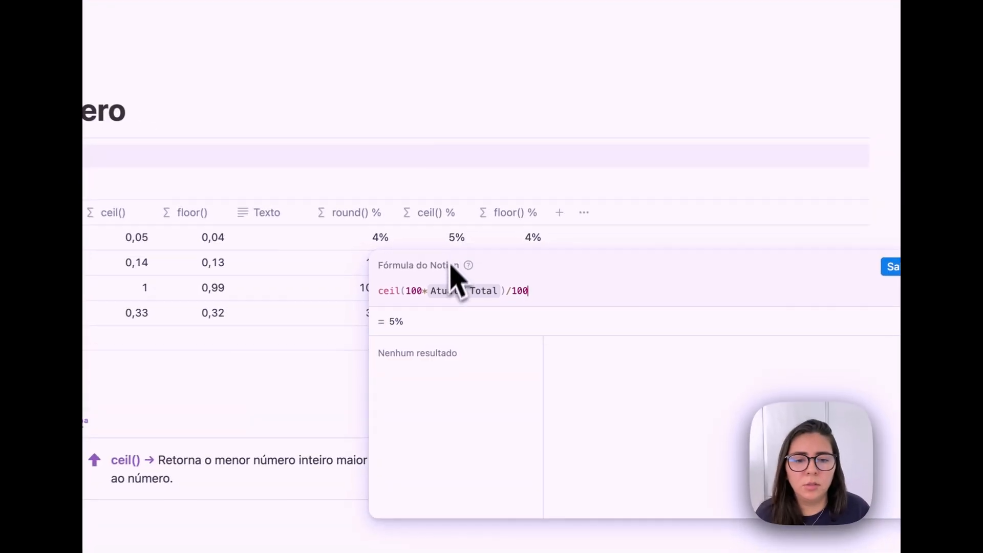
{"action": "left_click", "coordinate": [421, 292]}
{"action": "type", "text": "0"}
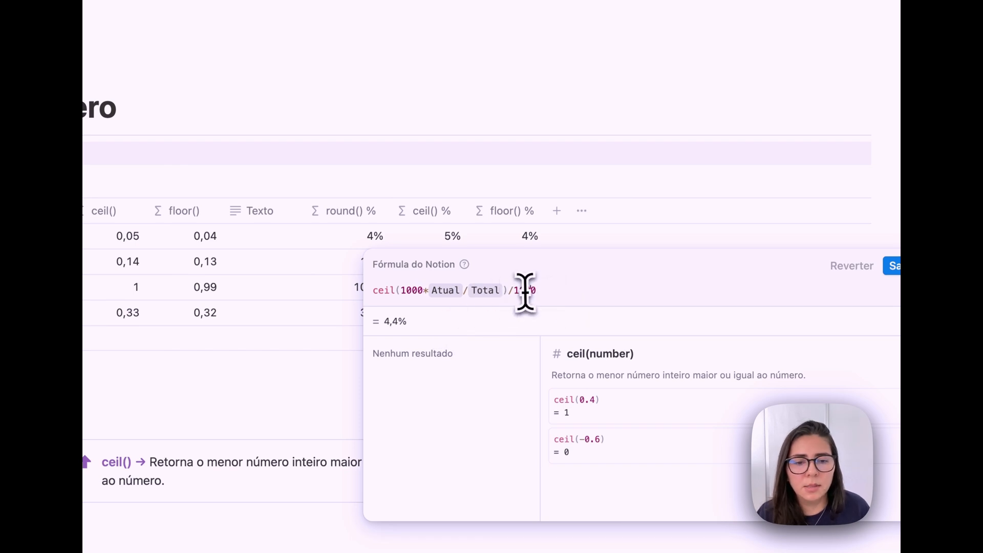
{"action": "key", "text": "BackSpace"}
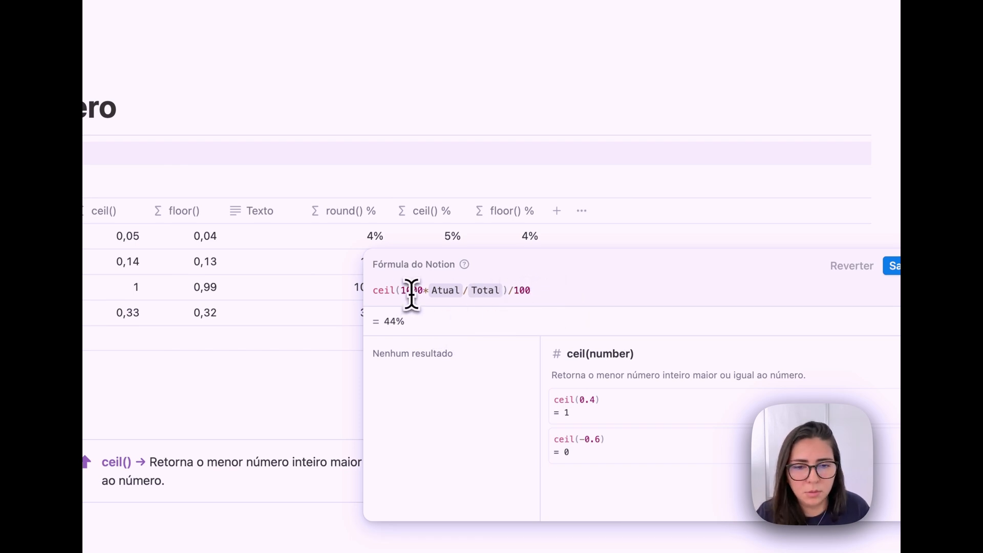
{"action": "left_click", "coordinate": [411, 294]}
{"action": "key", "text": "BackSpace"}
{"action": "key", "text": "Escape"}
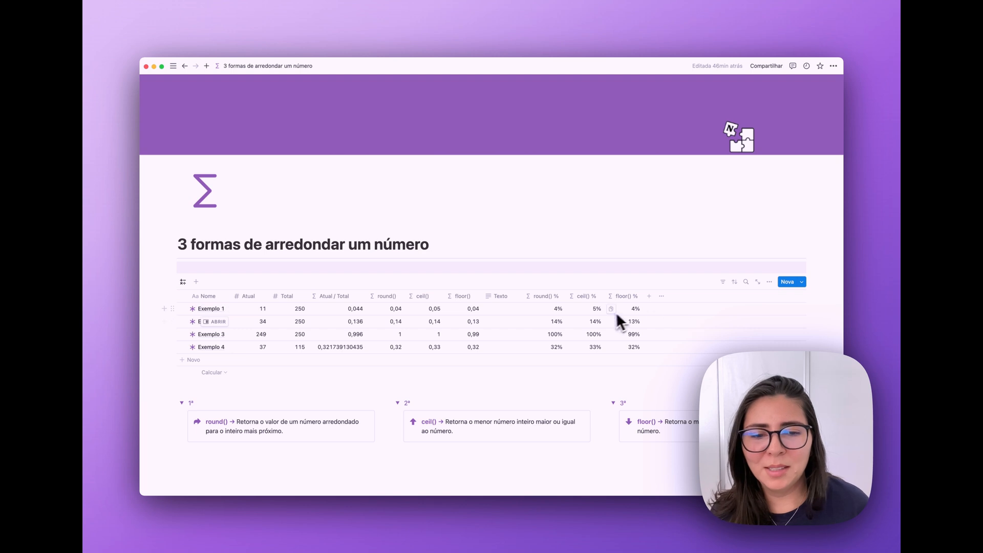